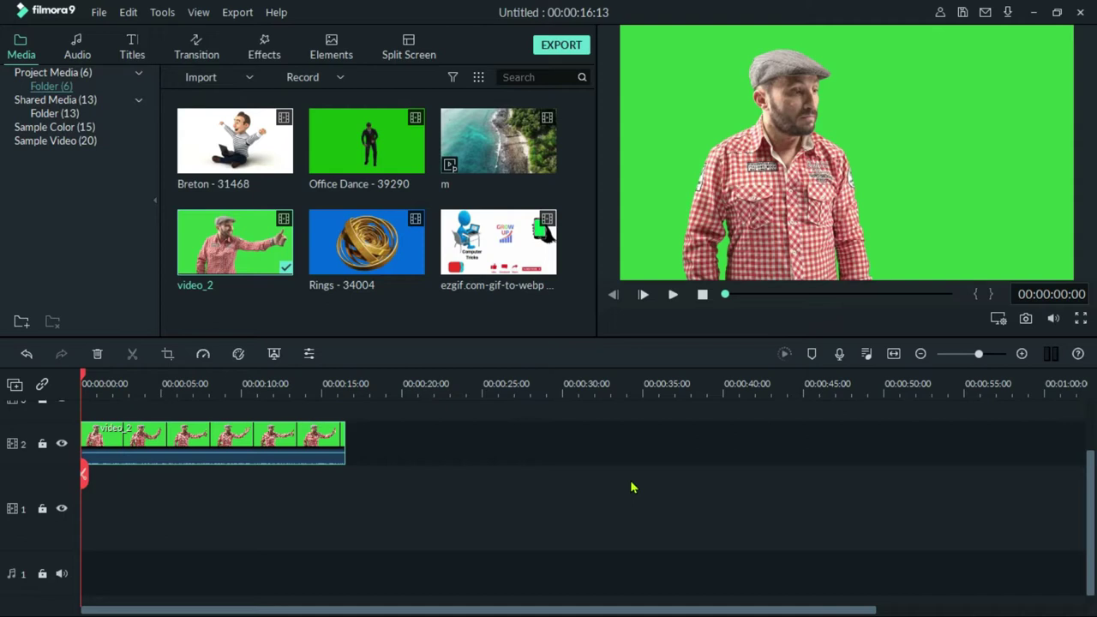
- Apply the green screen chroma key to the video_2 clip on track 2 and accept its default settings
right_click(161, 439)
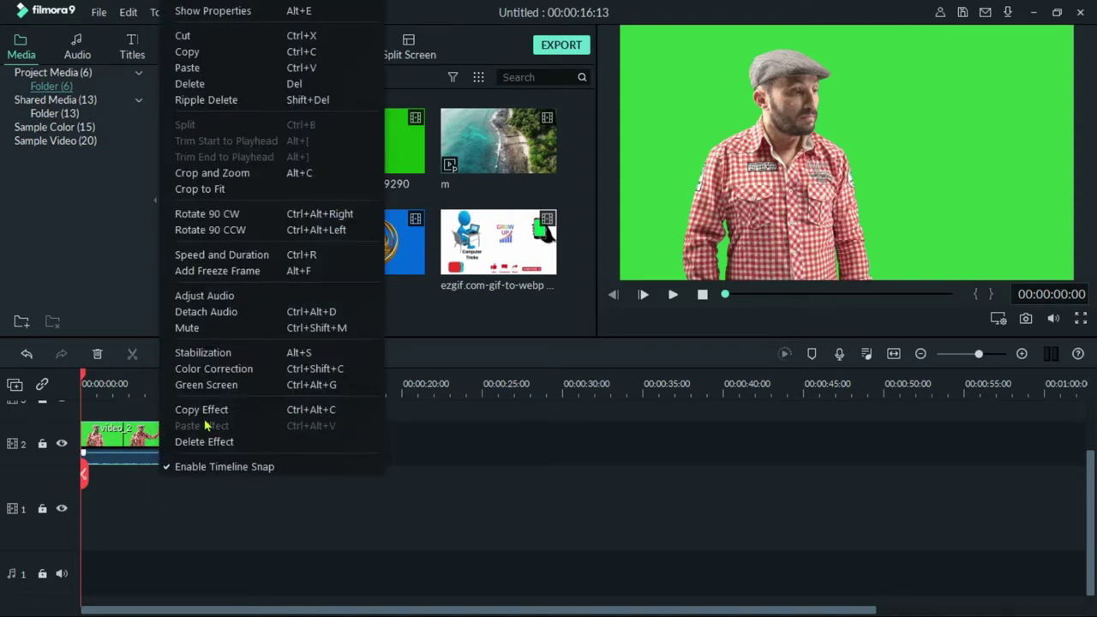
left_click(252, 387)
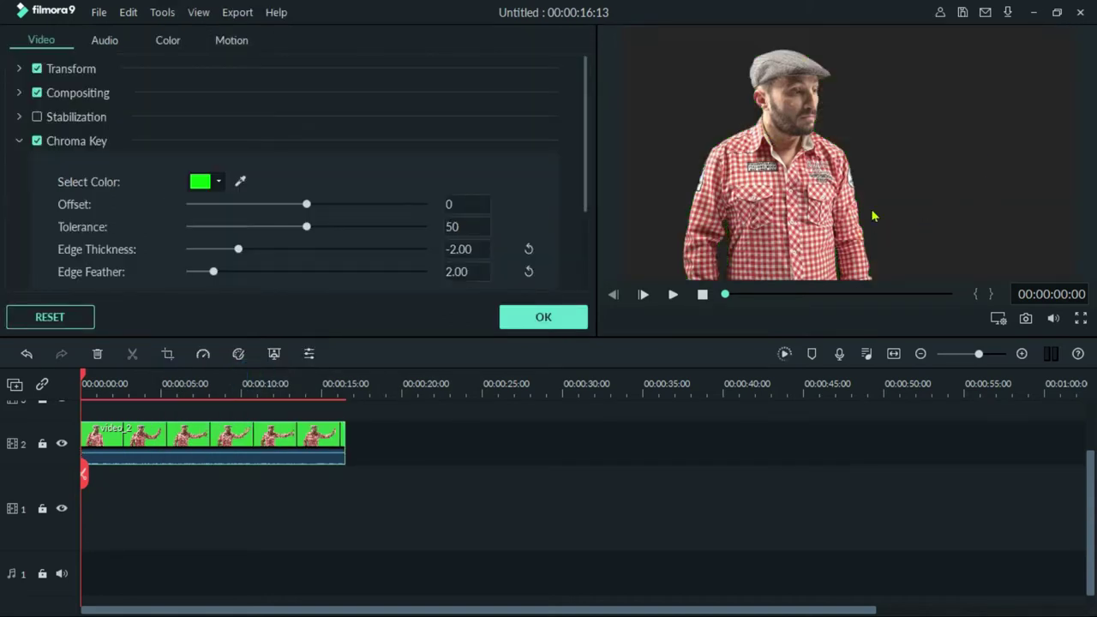
left_click(557, 319)
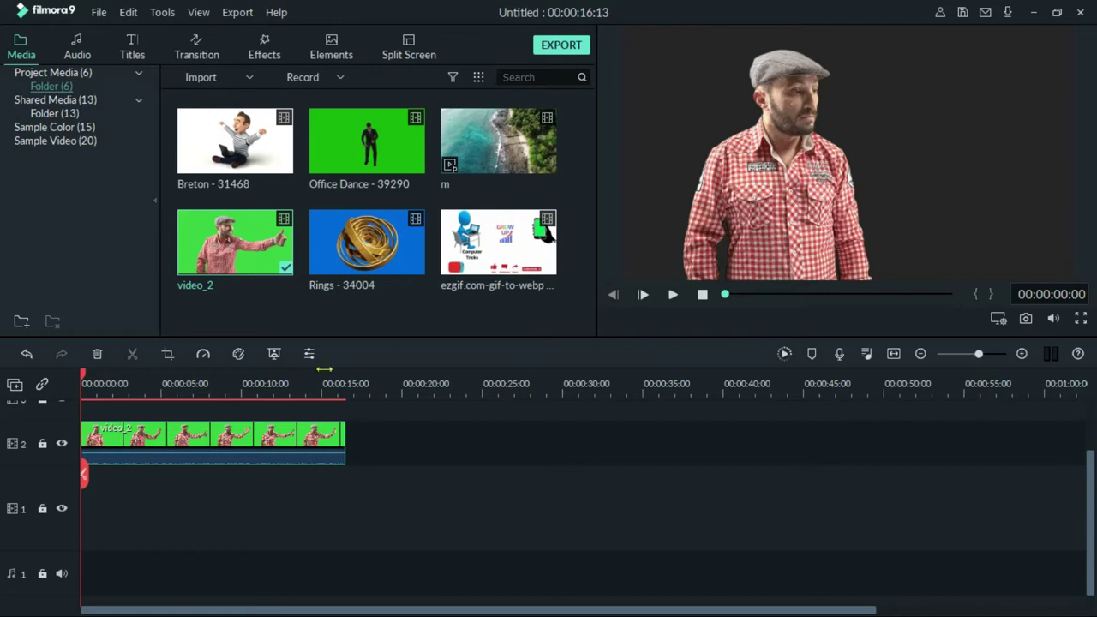
- Place the Rings - 34004 clip at the start of video track 1 beneath video_2 and shorten it to 00:00:19:12
left_click_drag(390, 233, 44, 474)
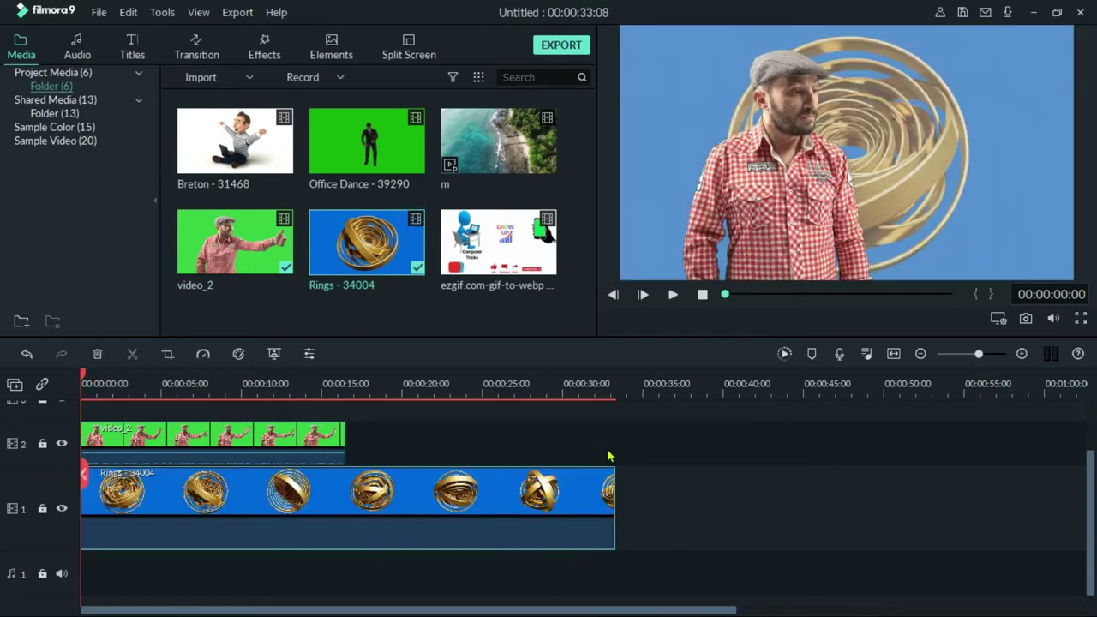
left_click_drag(616, 478, 391, 477)
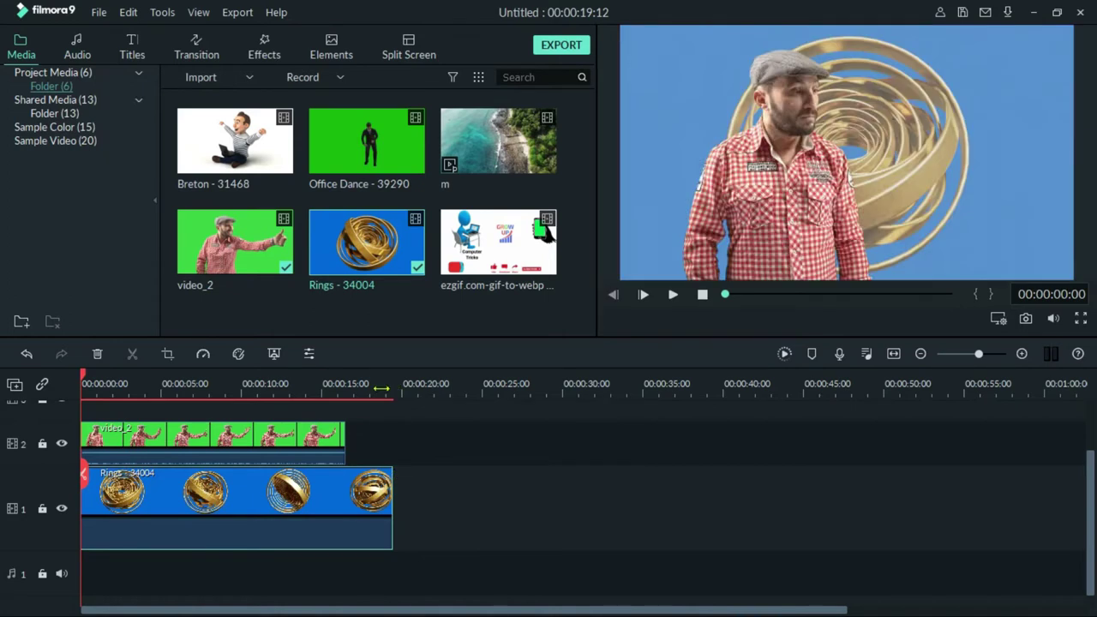
left_click(382, 394)
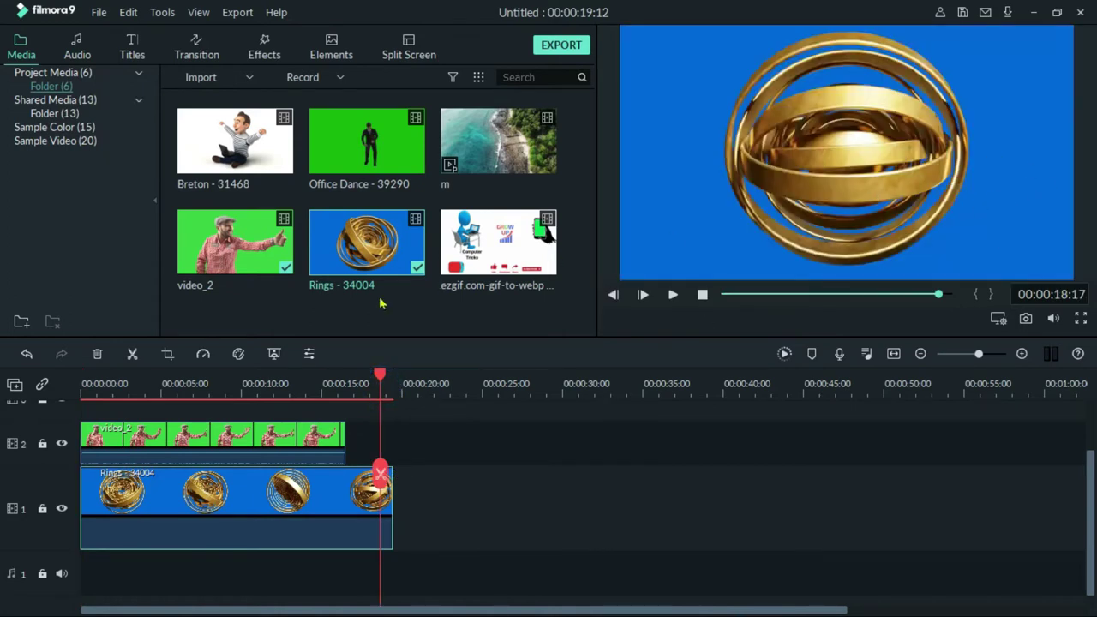
left_click(187, 387)
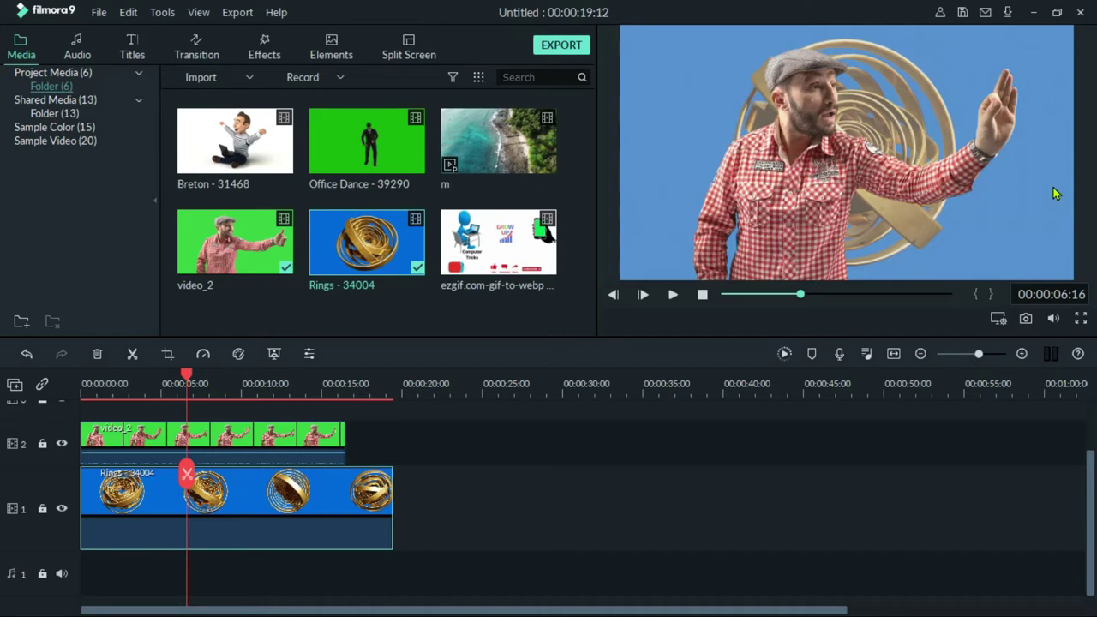
- Raise the chroma key tolerance of the video_2 clip to 100
left_click(243, 443)
right_click(227, 435)
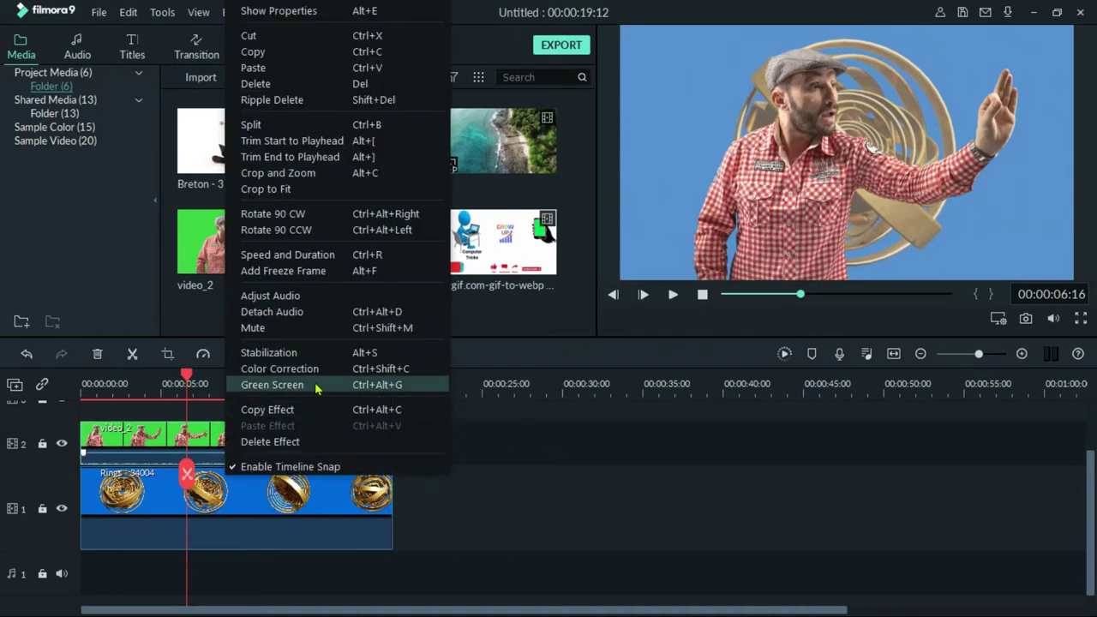
left_click(318, 393)
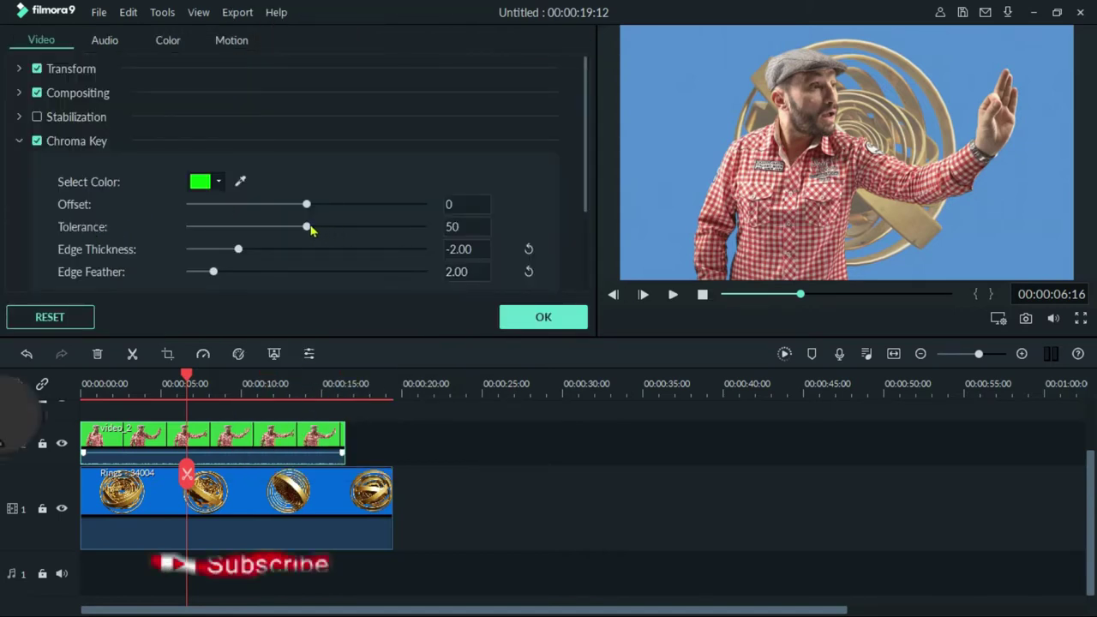
left_click_drag(307, 227, 436, 236)
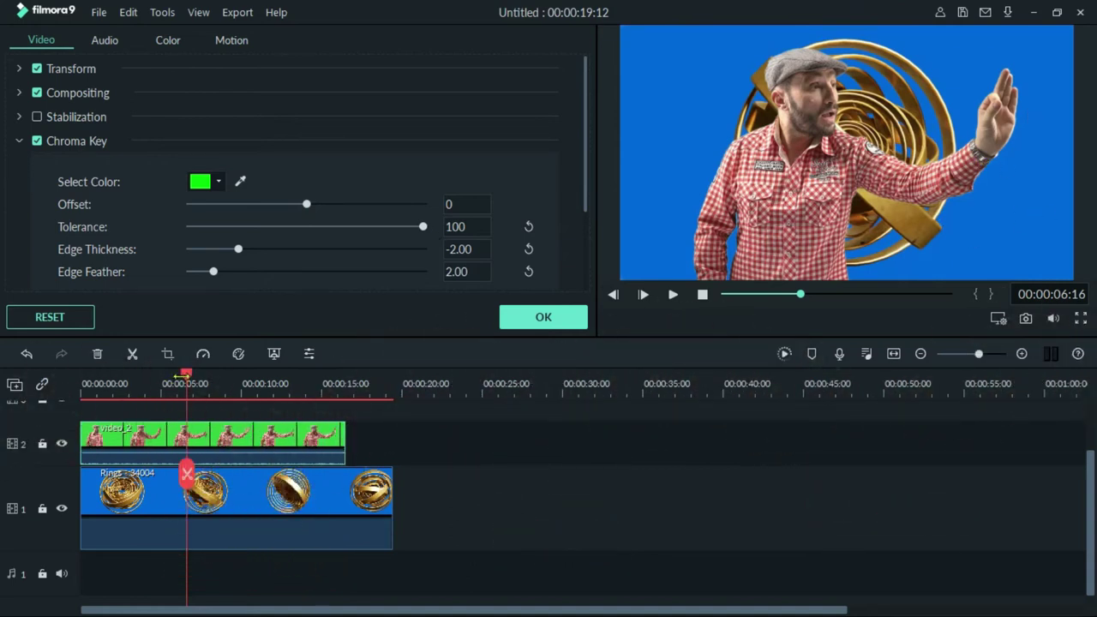
- Trim the end of the Rings - 34004 clip to 00:00:16:13, matching video_2, and play the timeline from the start
left_click_drag(173, 384, 20, 390)
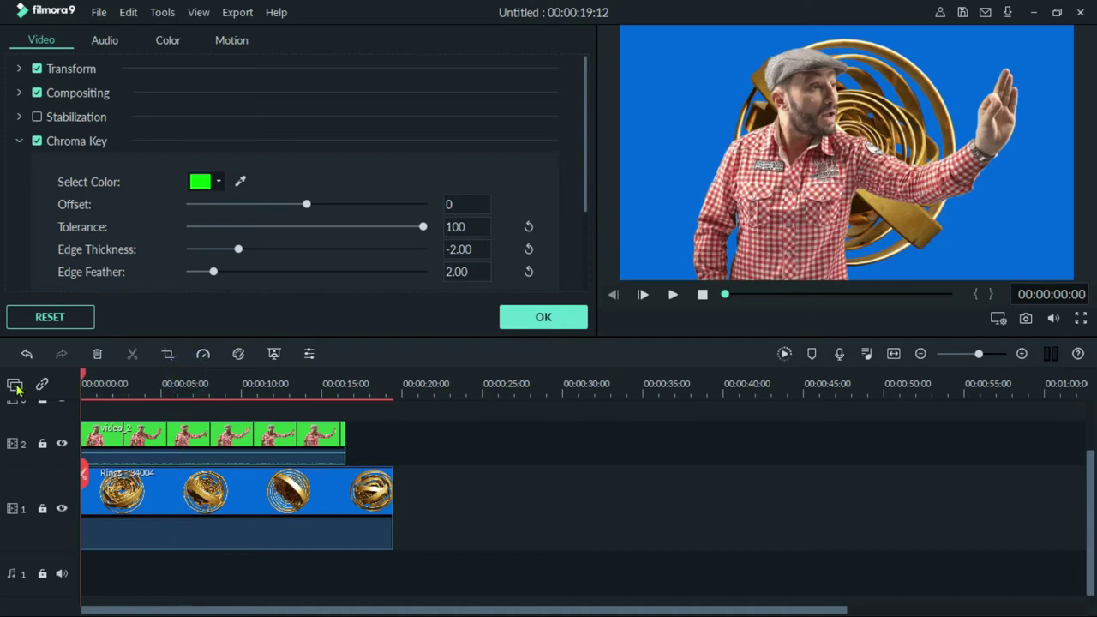
left_click(296, 494)
left_click_drag(393, 490, 346, 490)
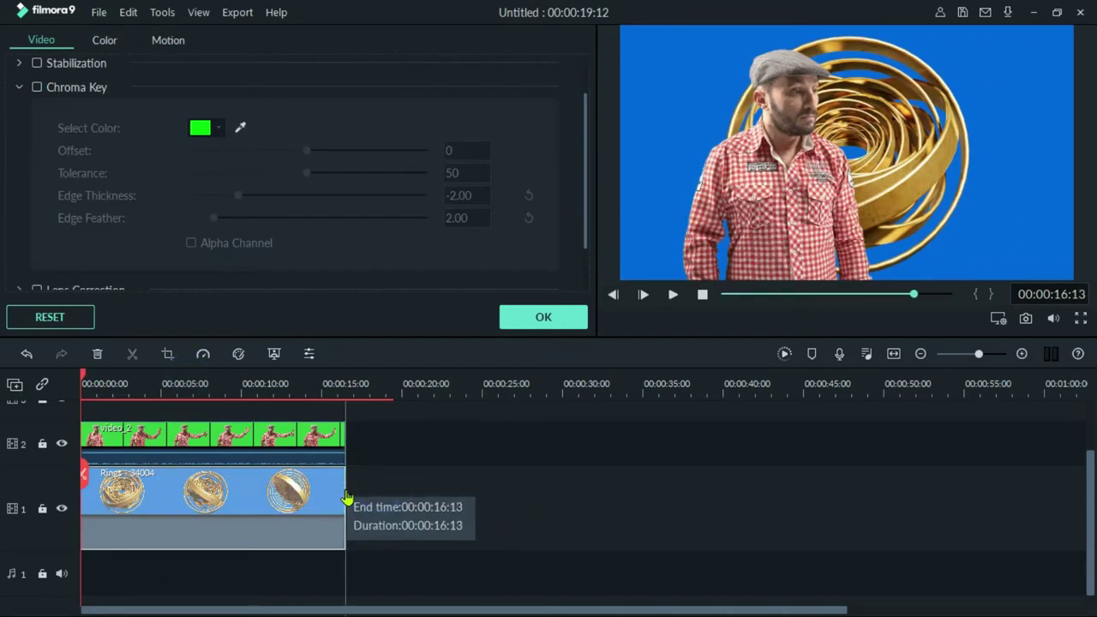
key("space")
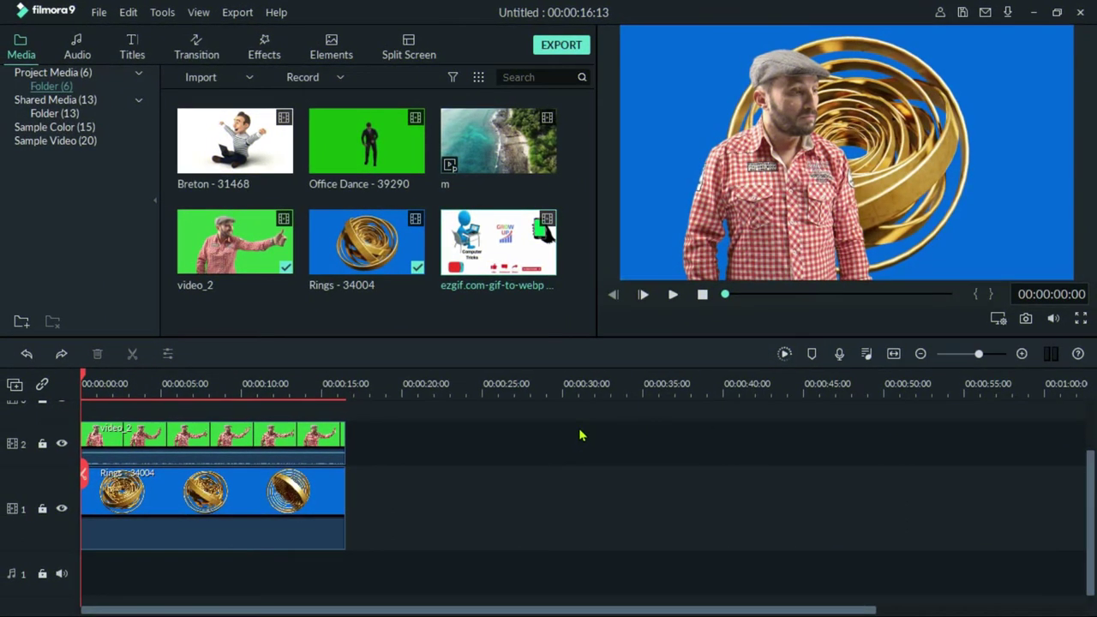
- Shorten the Rings - 34004 clip to about 6.6 seconds and fill track 1 up to the end of video_2 with the m clip
left_click(257, 517)
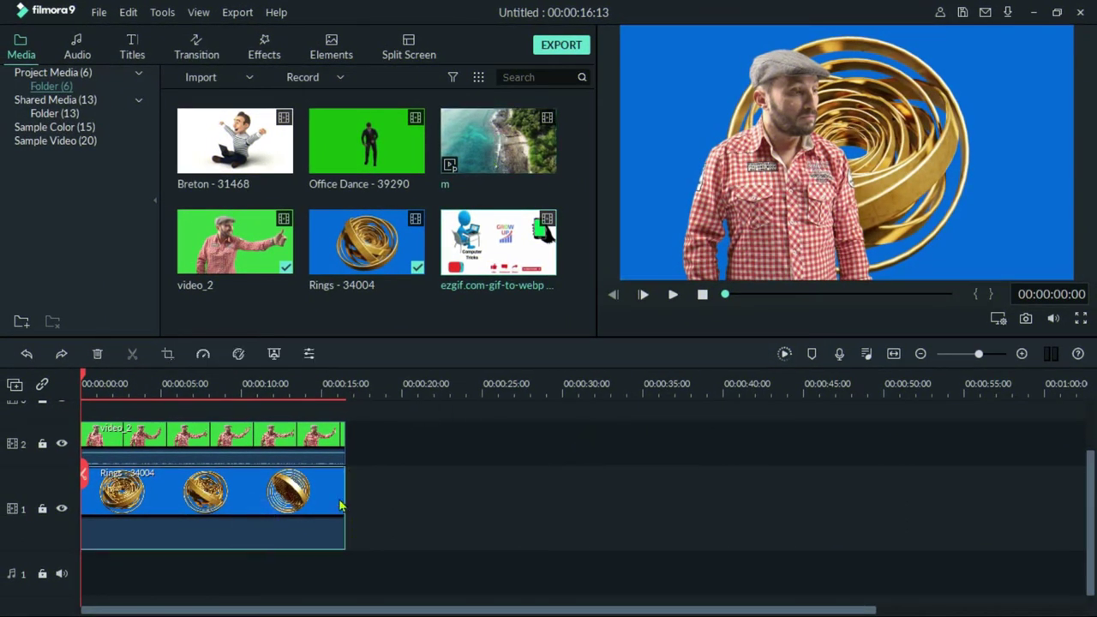
left_click_drag(344, 501, 185, 501)
left_click_drag(480, 146, 187, 488)
left_click_drag(427, 485, 344, 489)
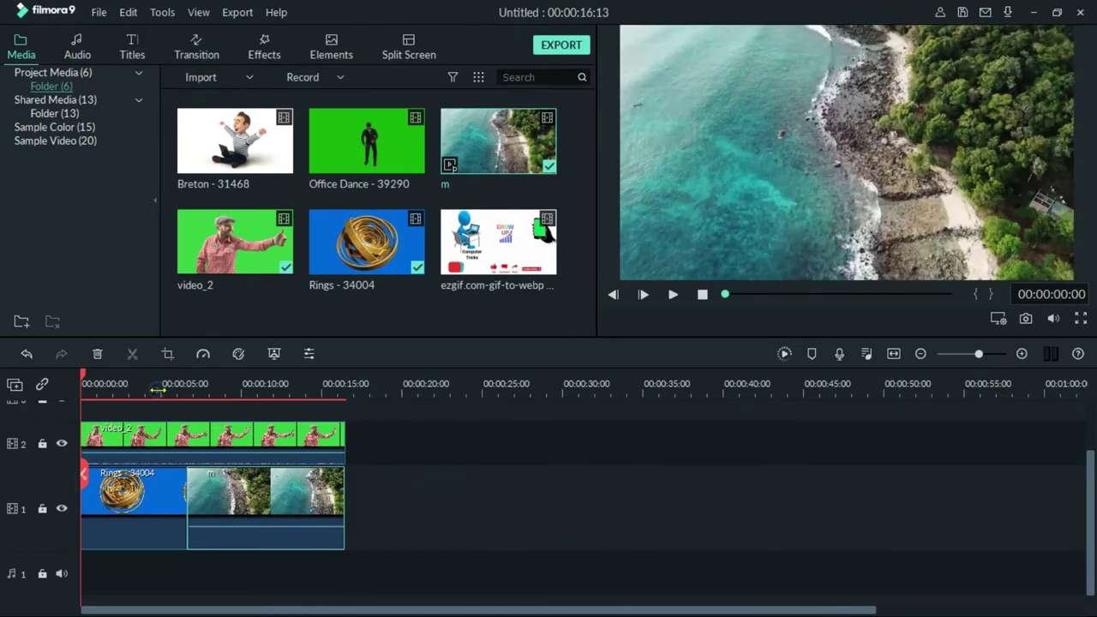
left_click(157, 391)
key("space")
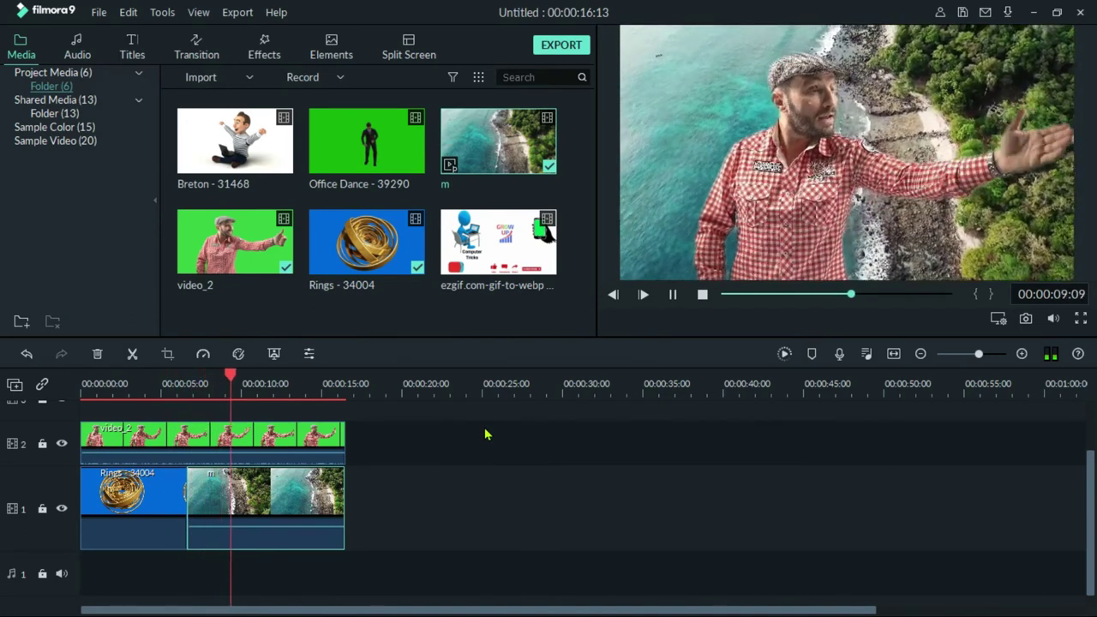
key("space")
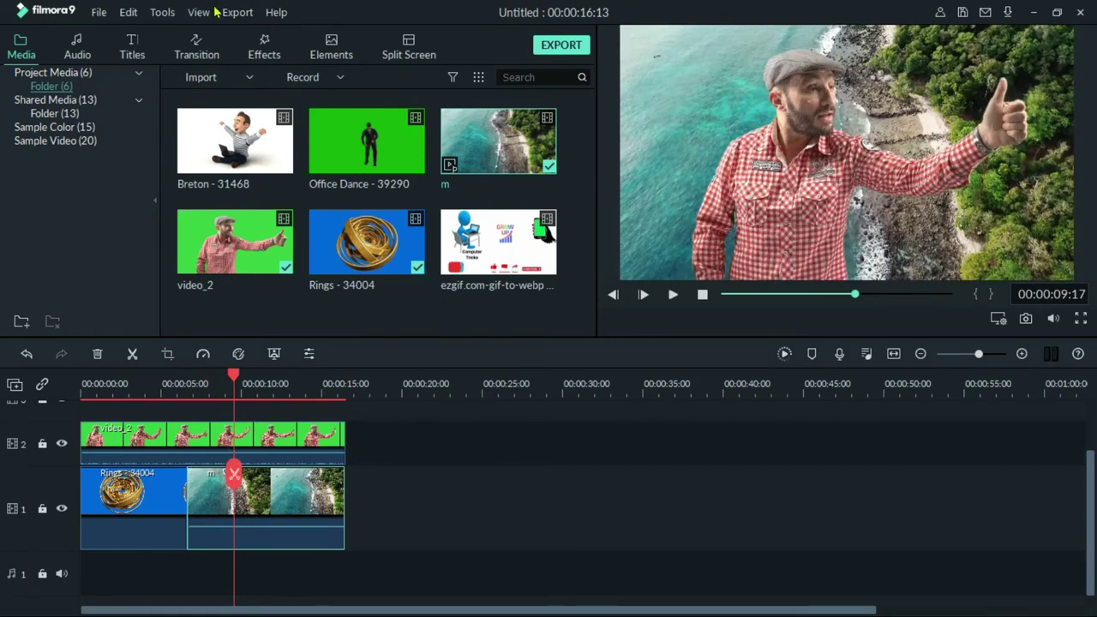
- Add the Fisheye Roll 8 transition between the Rings - 34004 and m clips and preview it
left_click(188, 49)
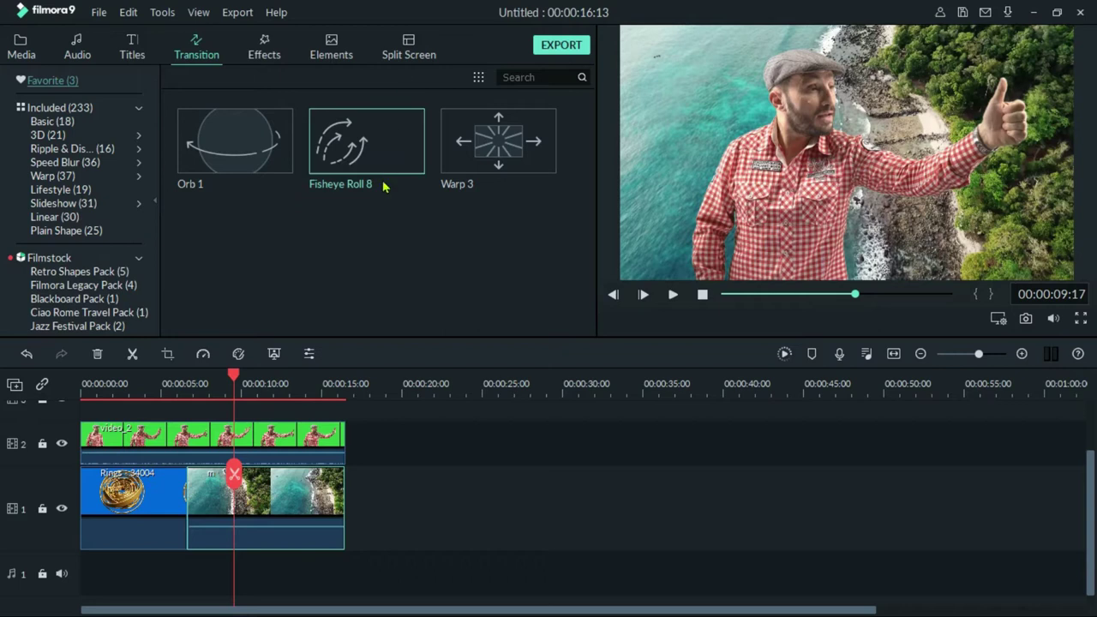
left_click_drag(382, 147, 180, 502)
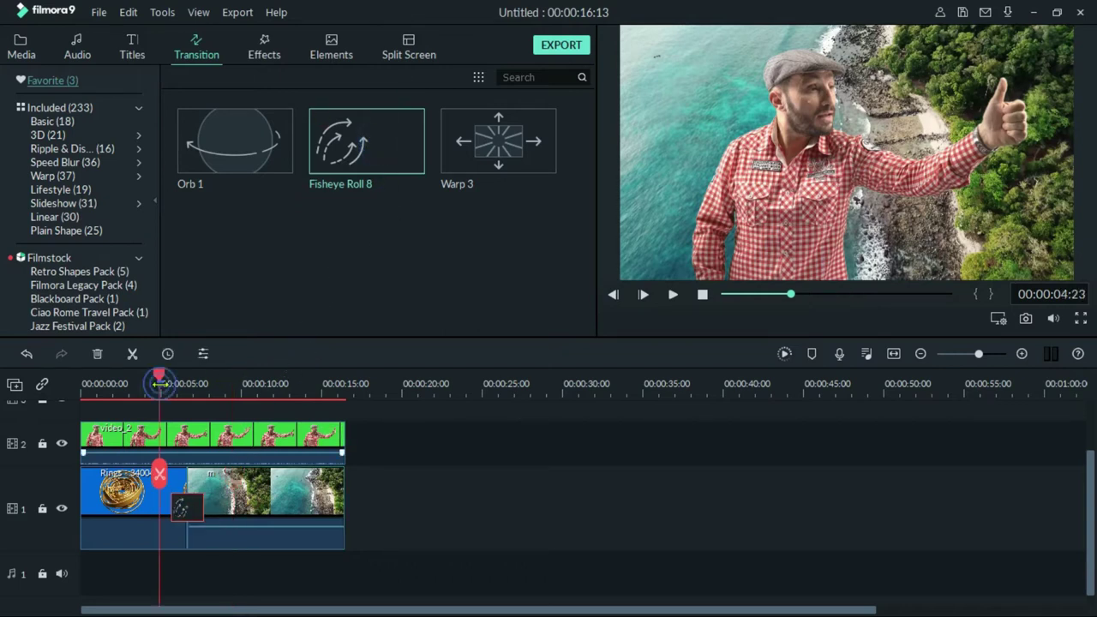
key("space")
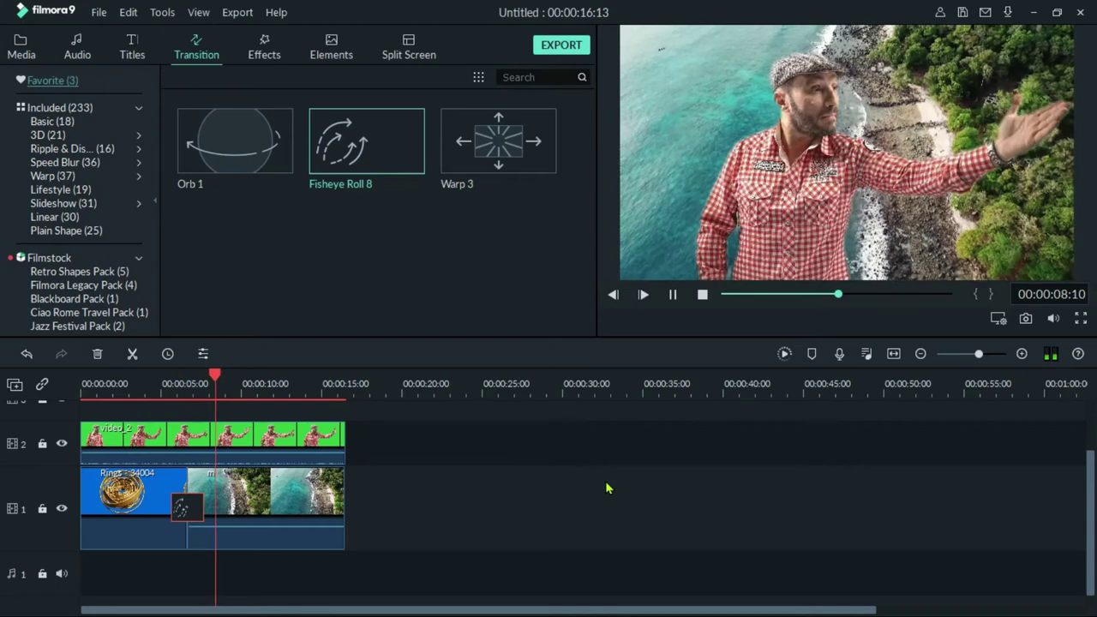
key("space")
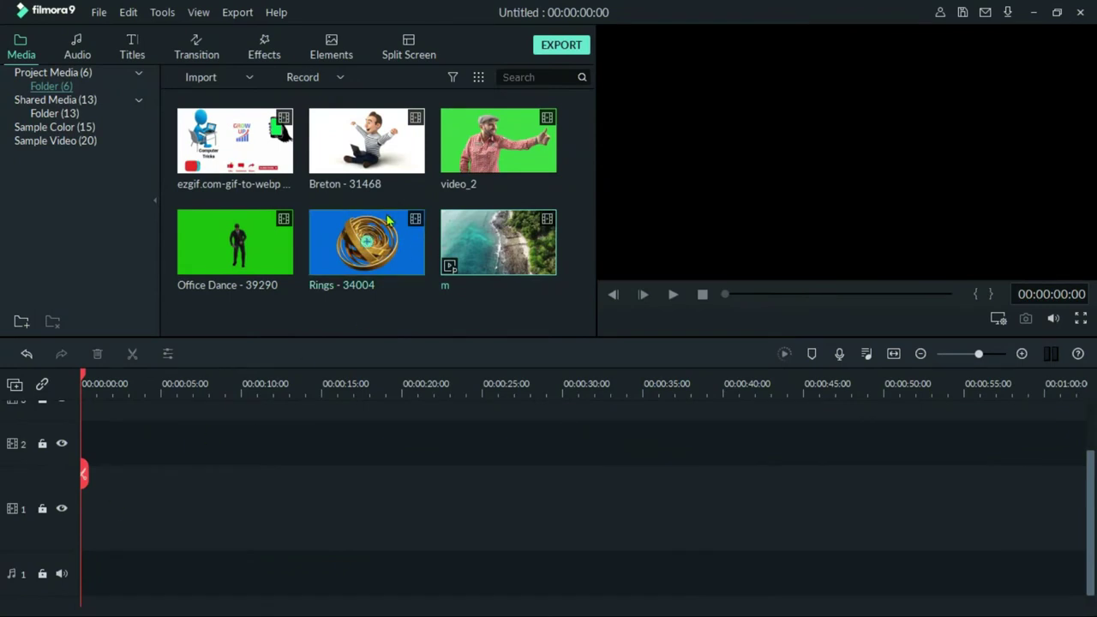
- Place the Rings - 34004 clip at the start of the empty video track 1, keeping the 1920 x 1080 25fps project settings
left_click_drag(334, 219, 60, 532)
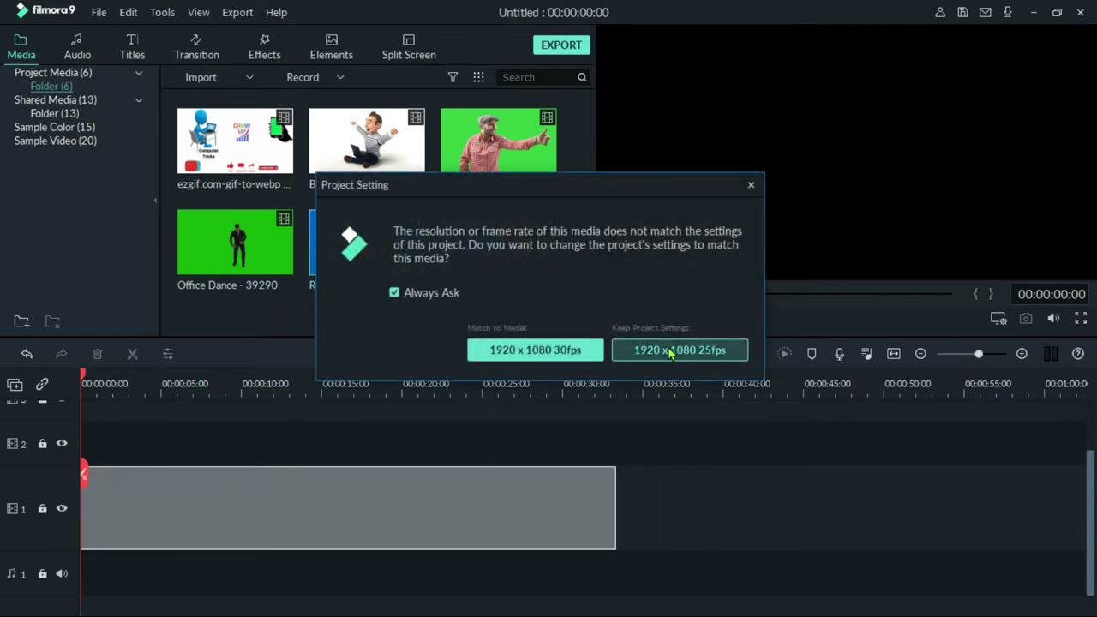
left_click(671, 351)
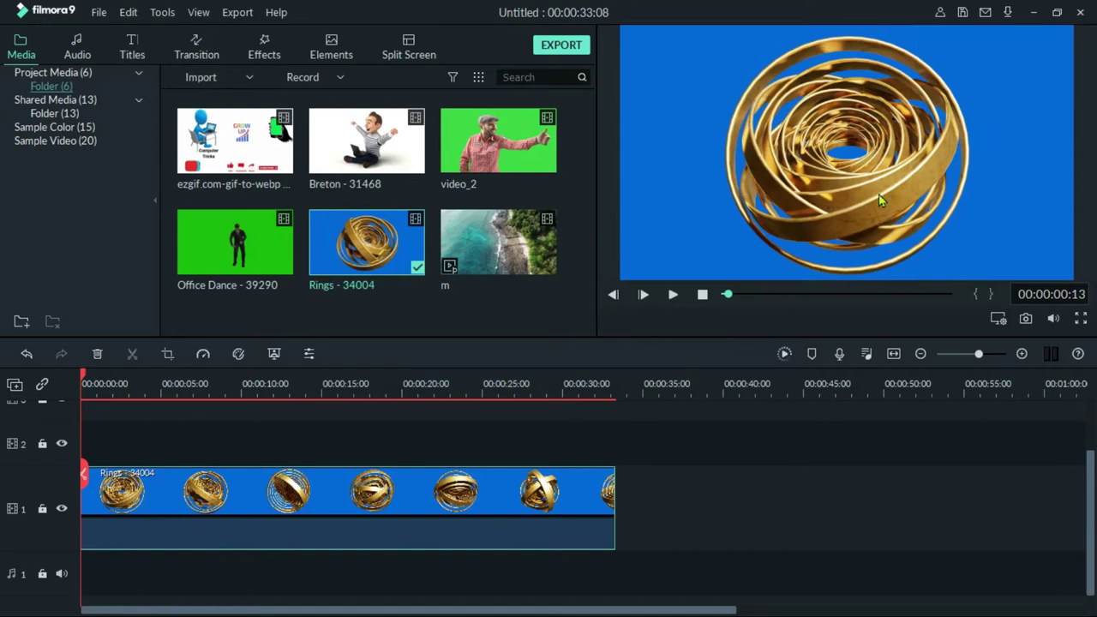
- Key out the blue background of the Rings - 34004 clip by sampling its colour, with offset 16 and tolerance 55
right_click(156, 483)
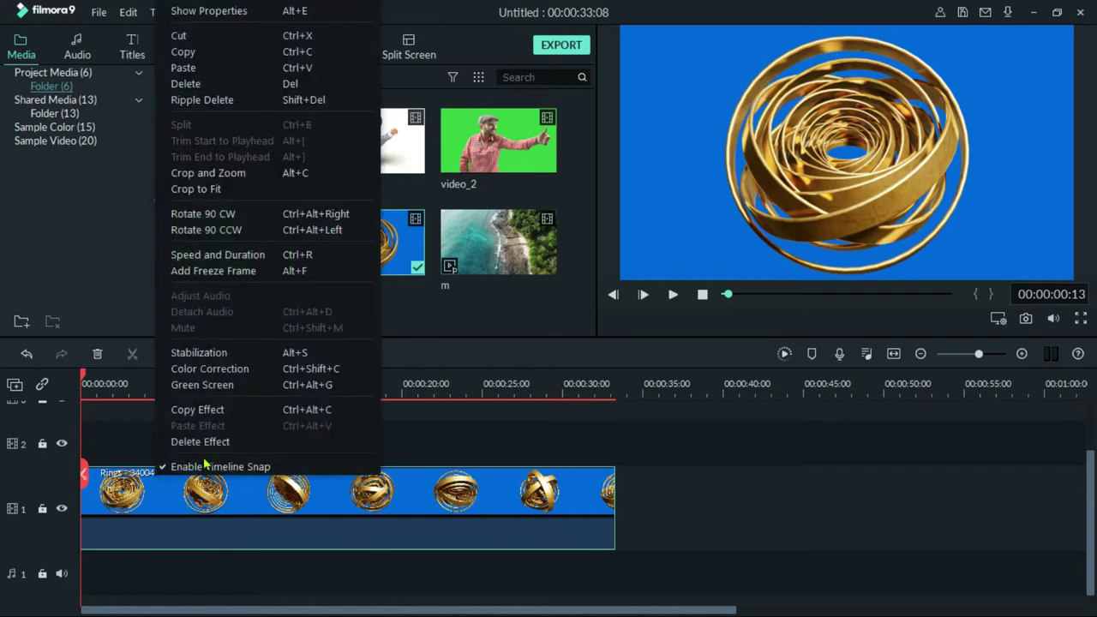
left_click(202, 385)
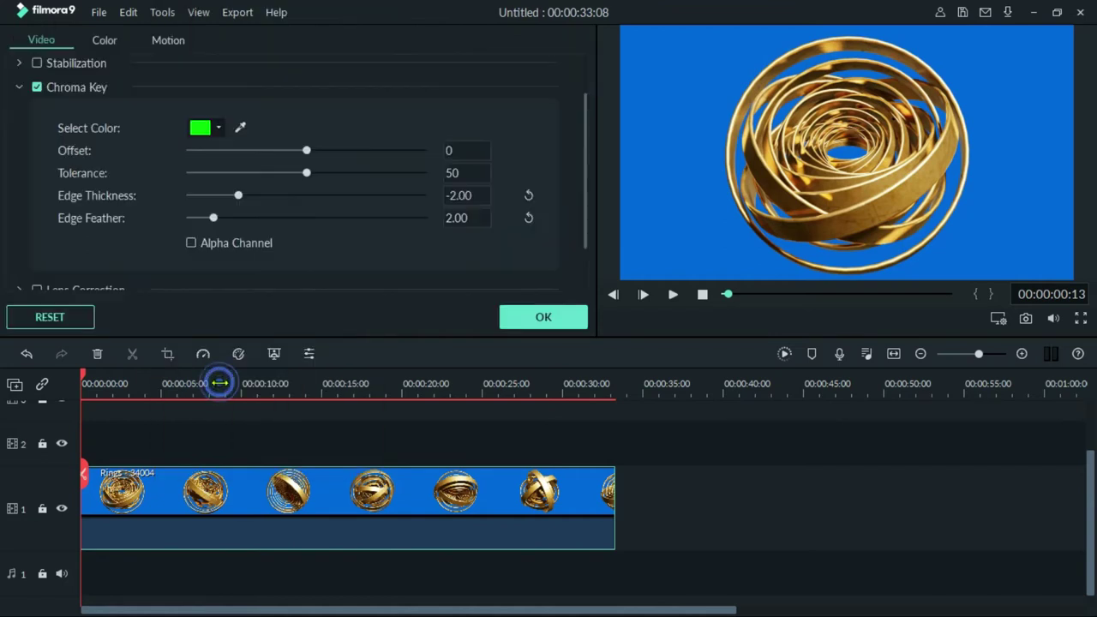
left_click(240, 129)
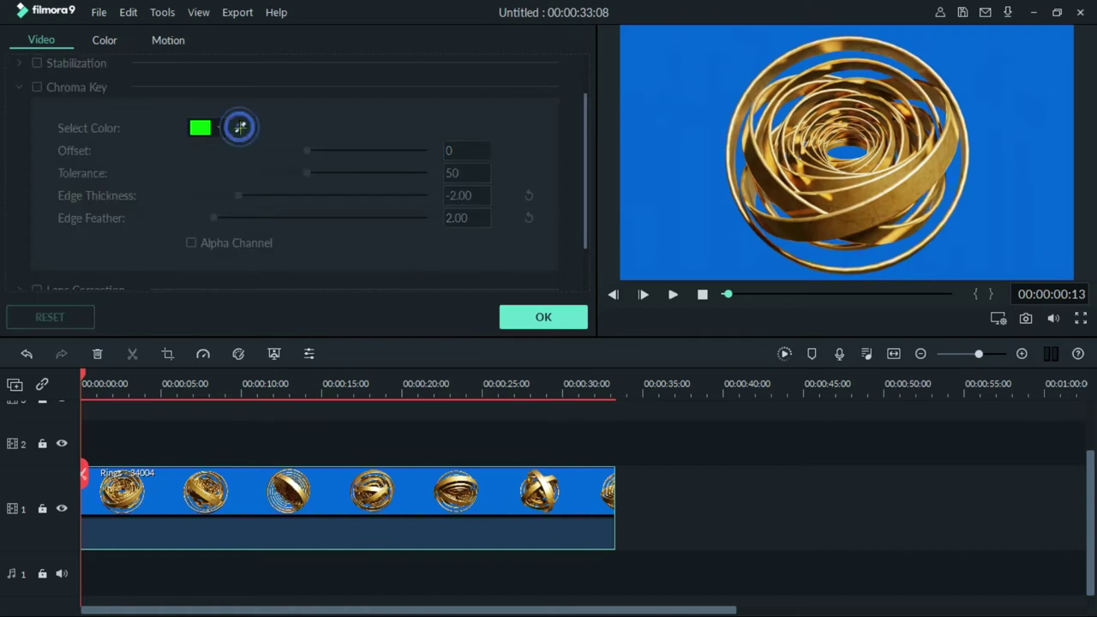
left_click(675, 167)
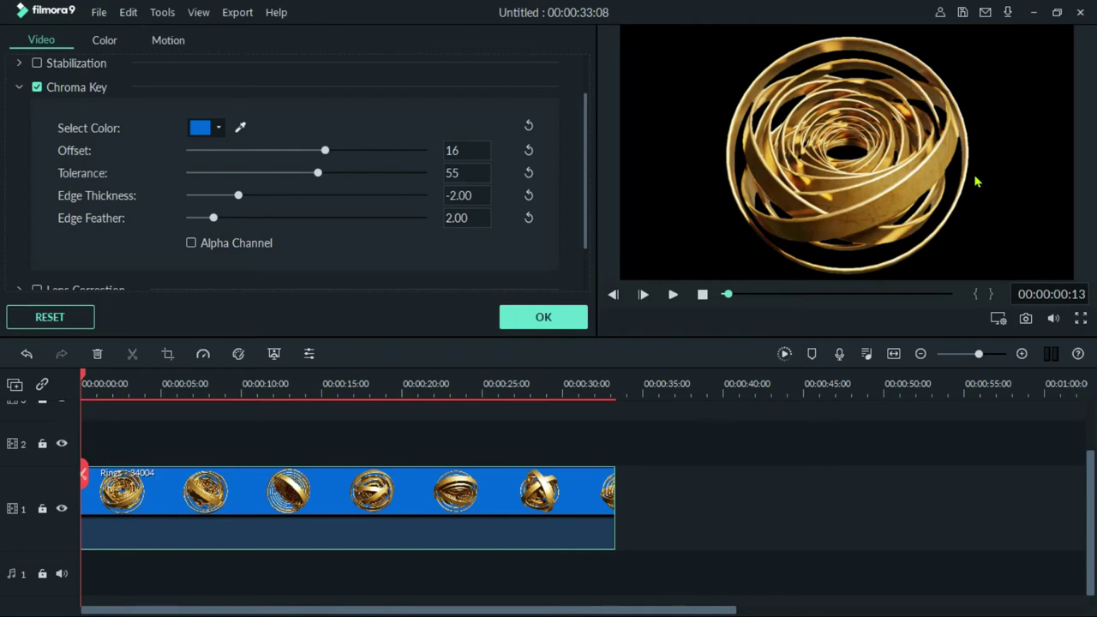
left_click(573, 318)
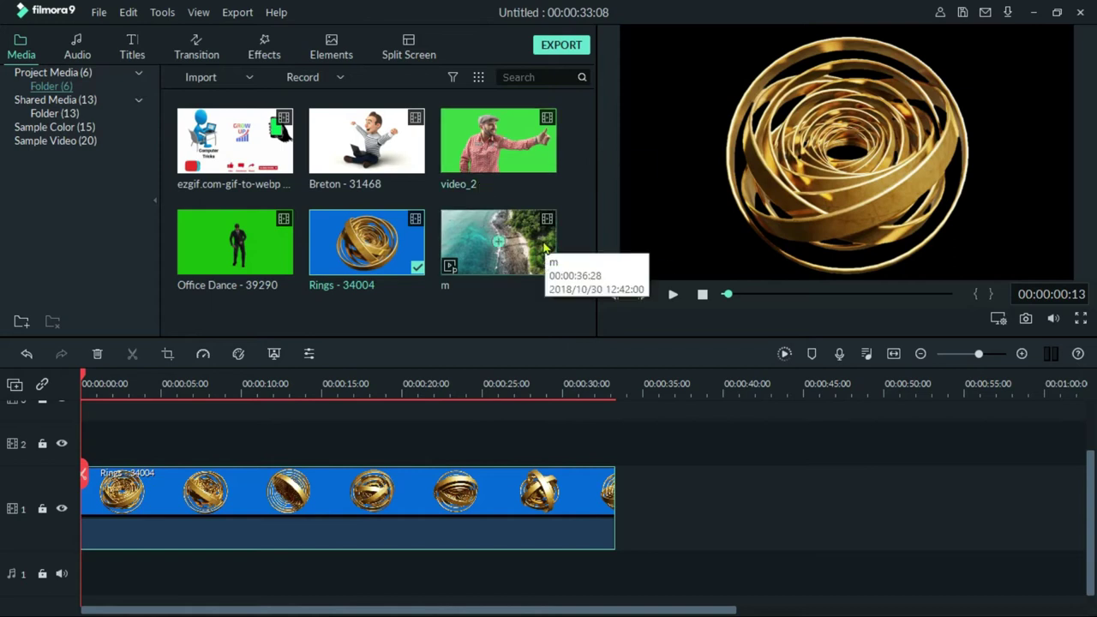
- Move the Rings - 34004 clip up to the start of video track 2
left_click(578, 350)
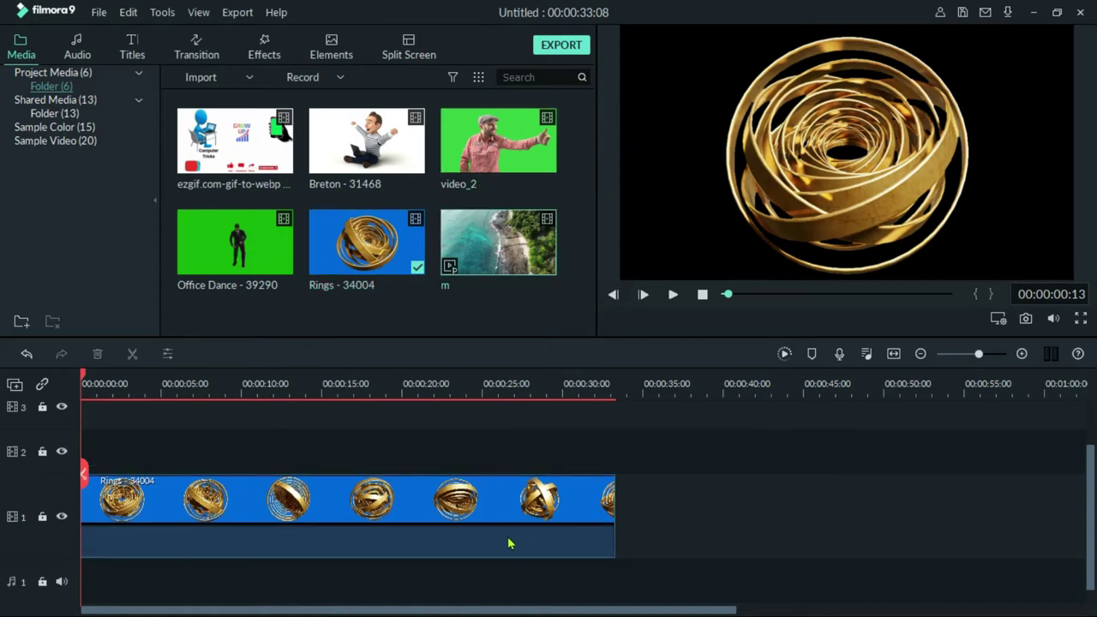
left_click(140, 509)
left_click_drag(140, 508, 126, 449)
- Place the m clip on video track 1 beneath the rings, trim its end to match theirs, and play the result
left_click_drag(532, 253, 54, 516)
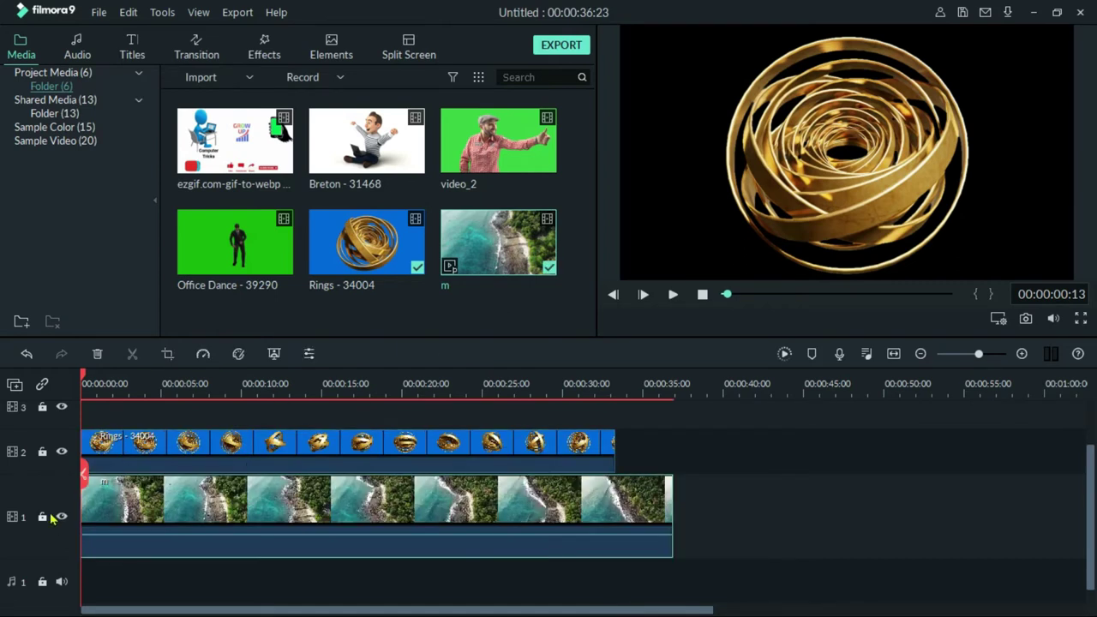
left_click_drag(673, 490, 614, 499)
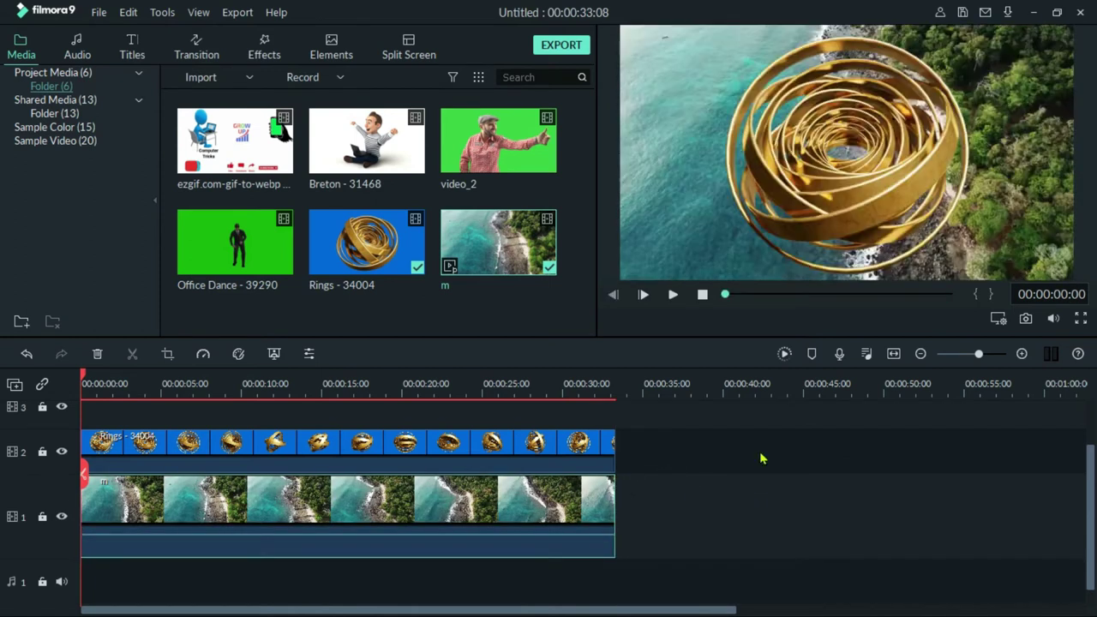
key("space")
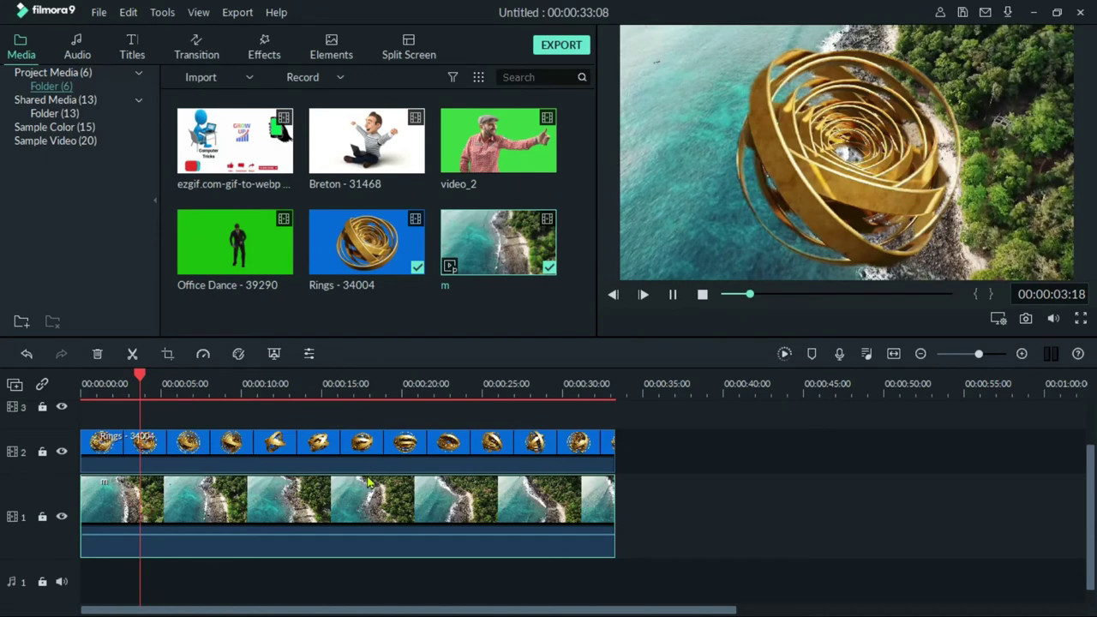
- Clear all clips from the timeline and place the Breton - 31468 clip at the start of video track 1
key("ctrl+a")
key("Delete")
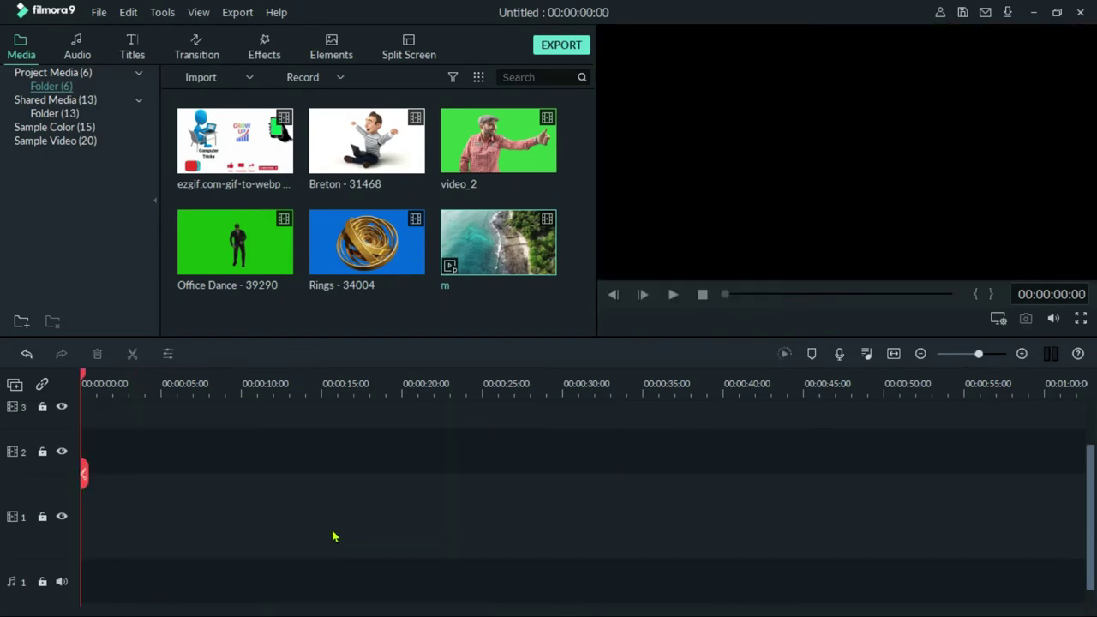
left_click(367, 142)
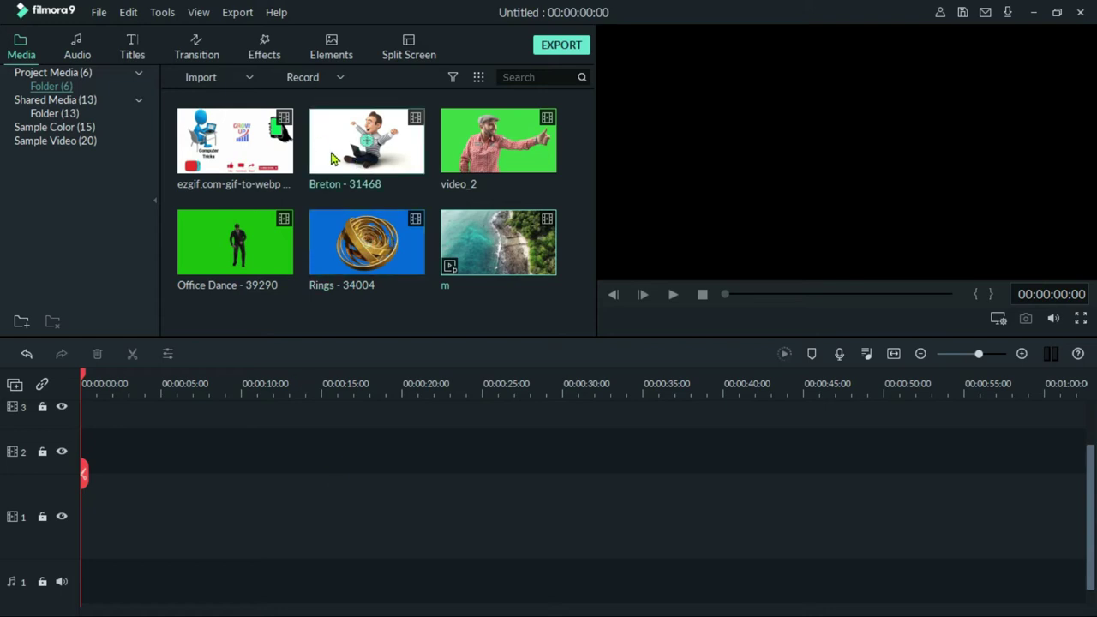
left_click_drag(285, 311, 71, 488)
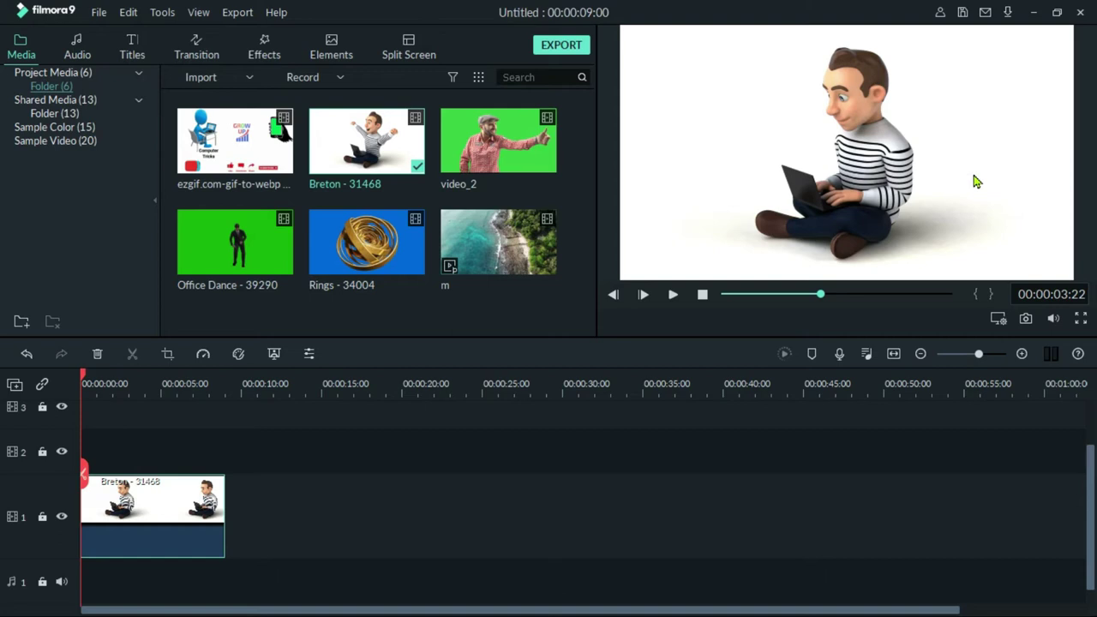
- Key out the white background of the Breton - 31468 clip by sampling its colour, setting offset 2 and adjusting the tolerance
left_click(988, 124)
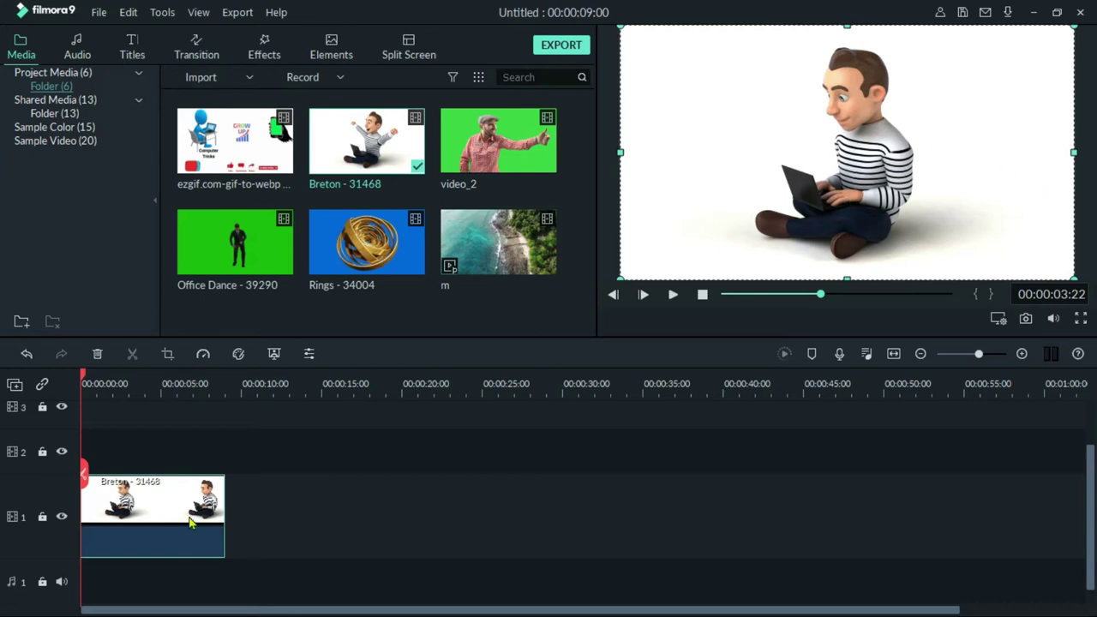
right_click(131, 515)
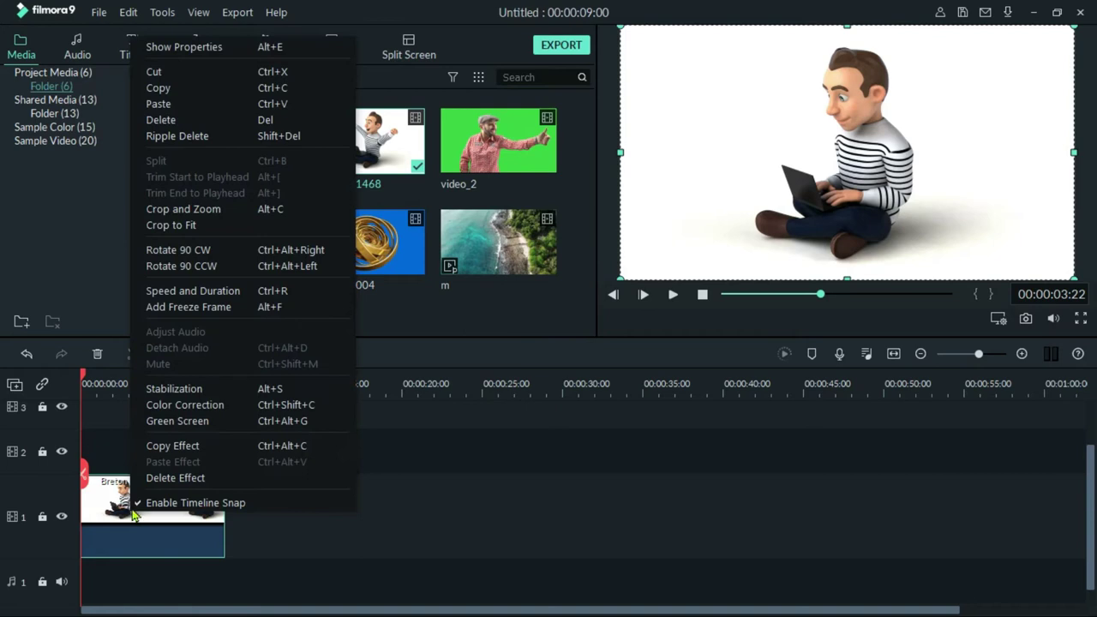
left_click(227, 422)
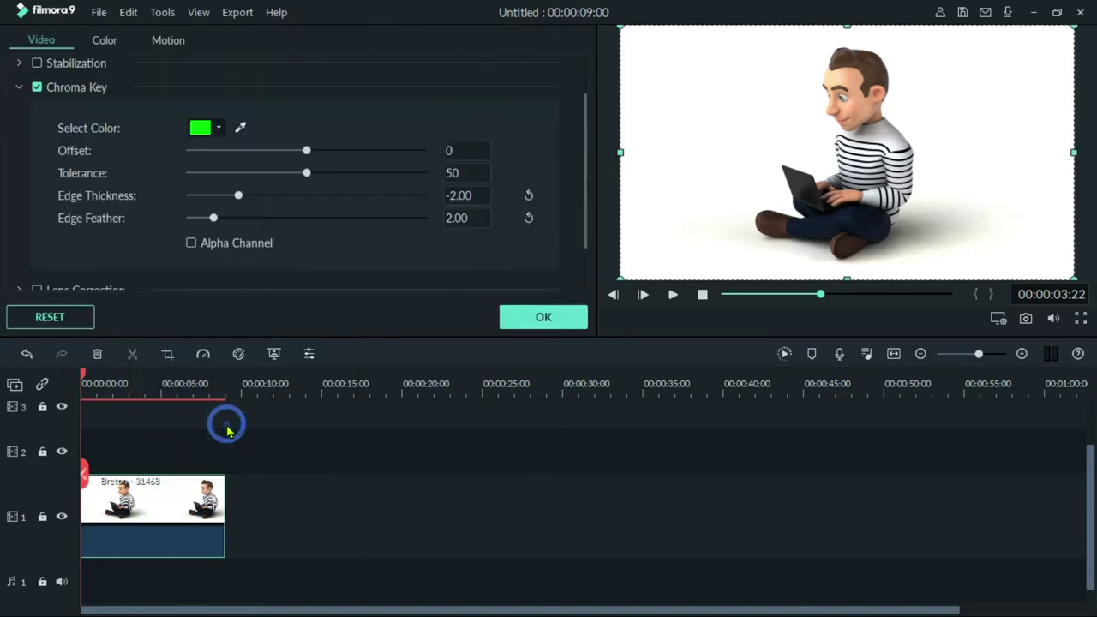
left_click(241, 128)
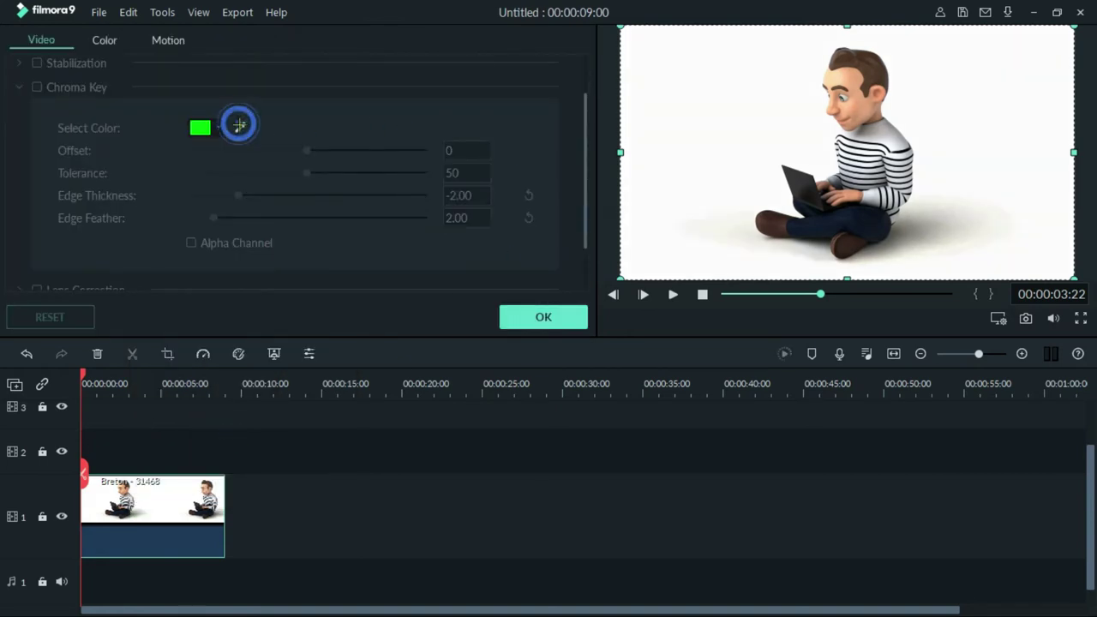
left_click(696, 141)
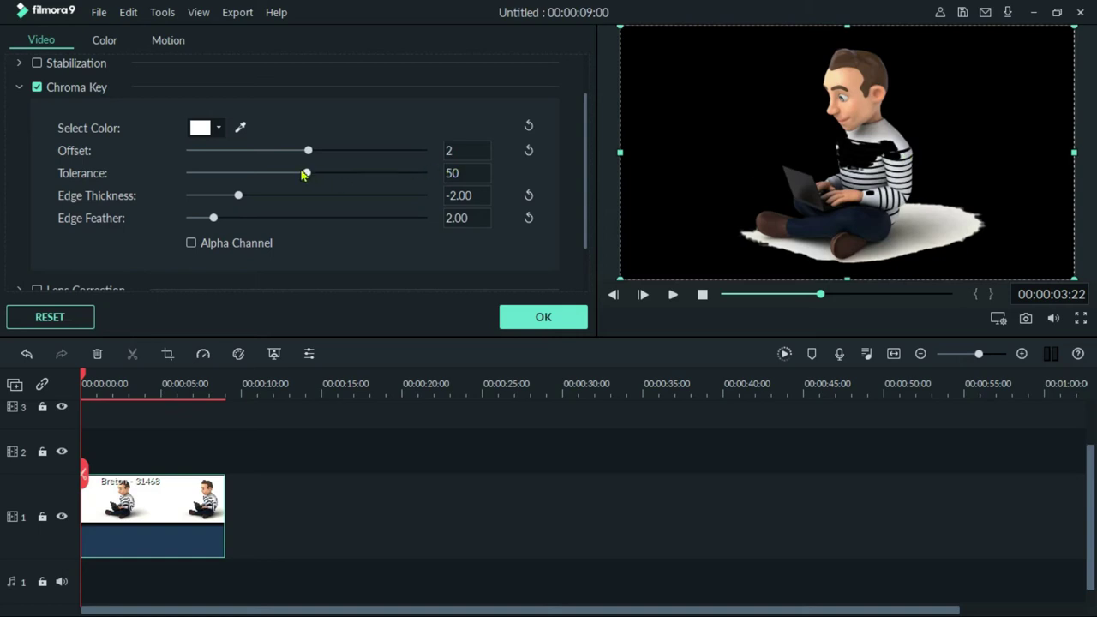
left_click_drag(306, 174, 227, 175)
left_click_drag(217, 175, 343, 183)
left_click(545, 317)
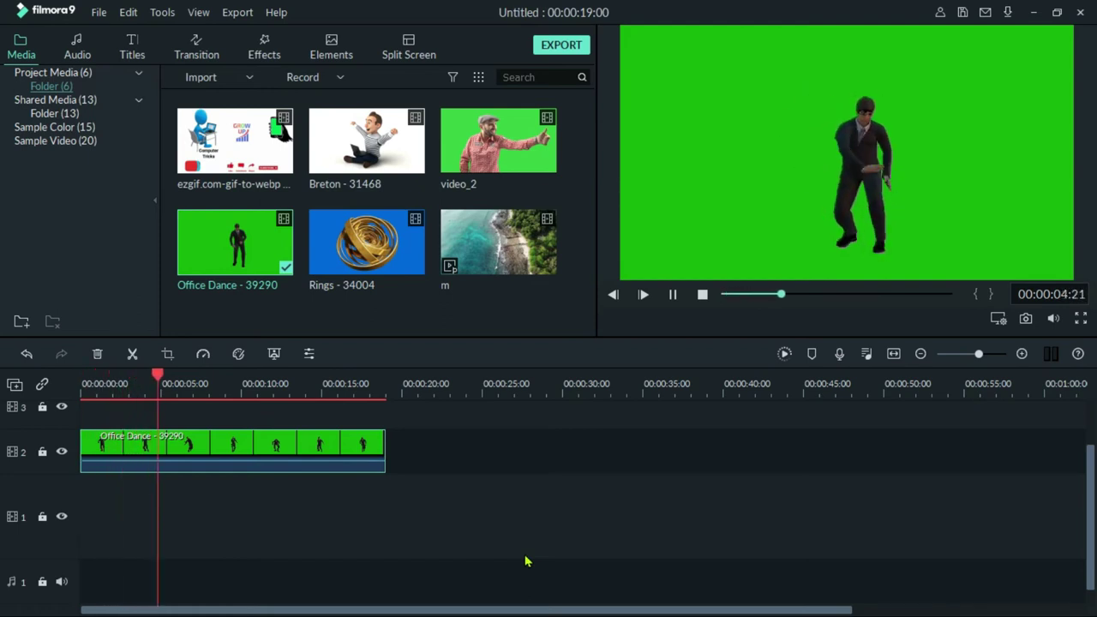
- Stop playback, return to the start and apply Green Screen keying to the Office Dance - 39290 clip with the default settings
key("space")
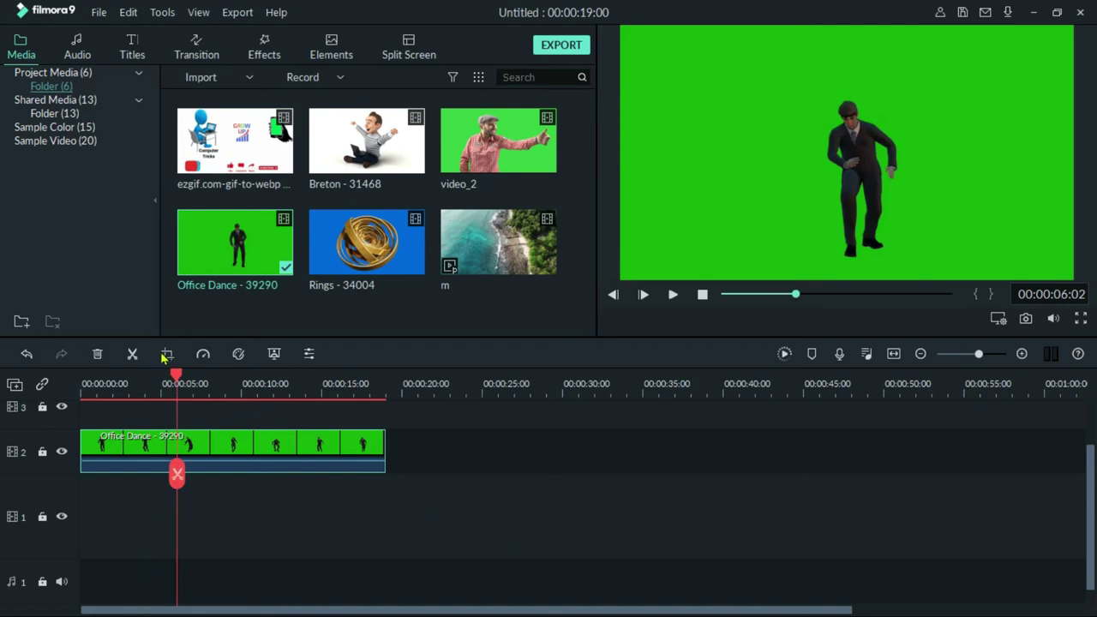
left_click_drag(175, 377, 46, 370)
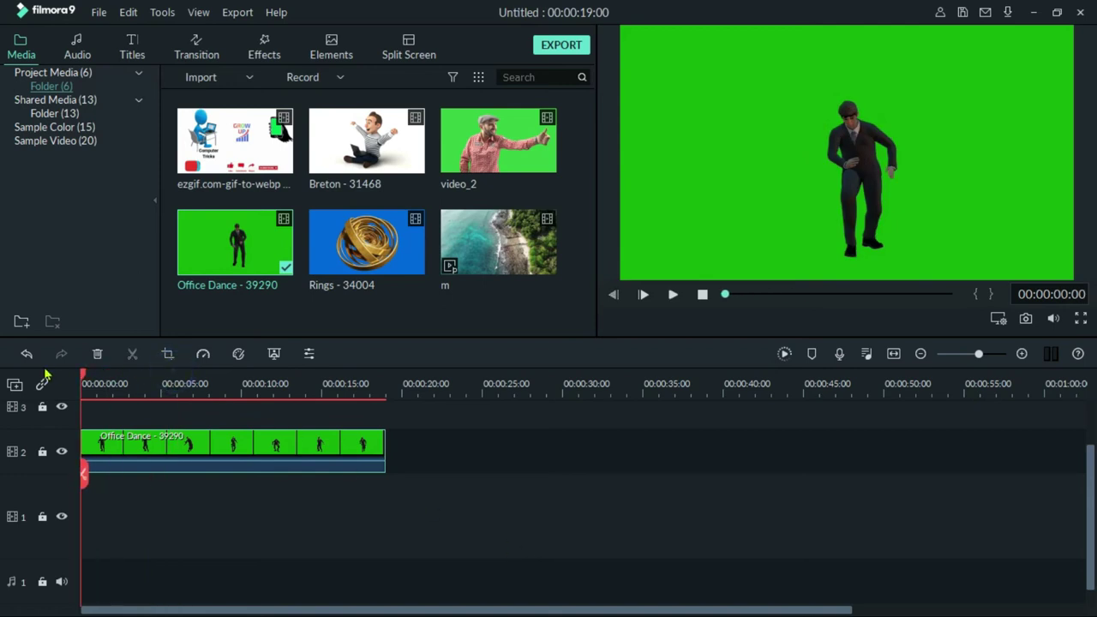
right_click(148, 451)
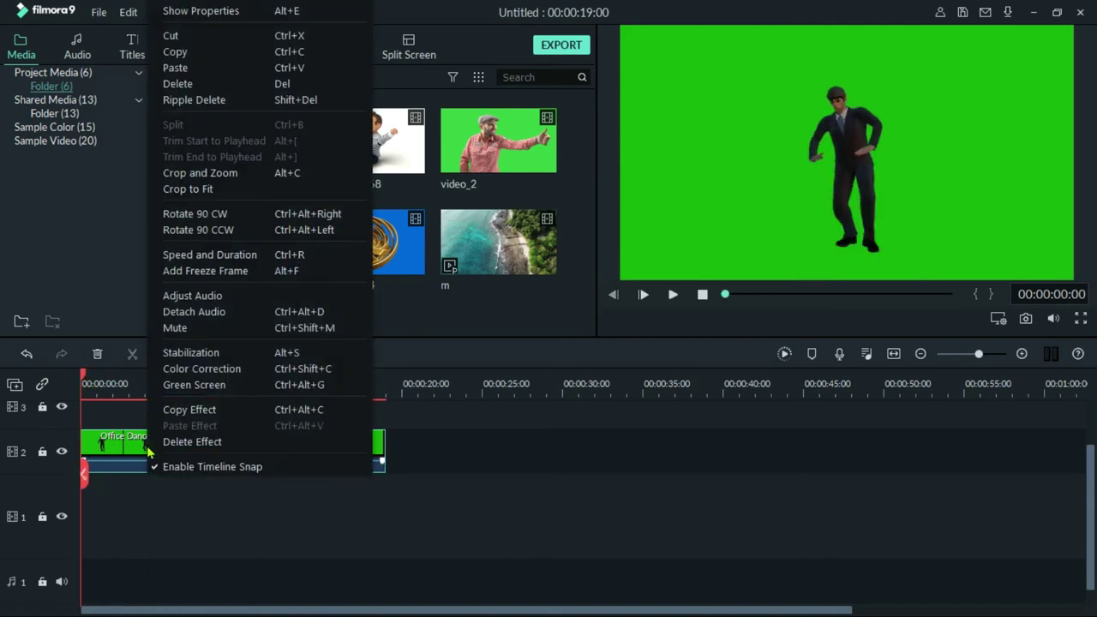
left_click(239, 387)
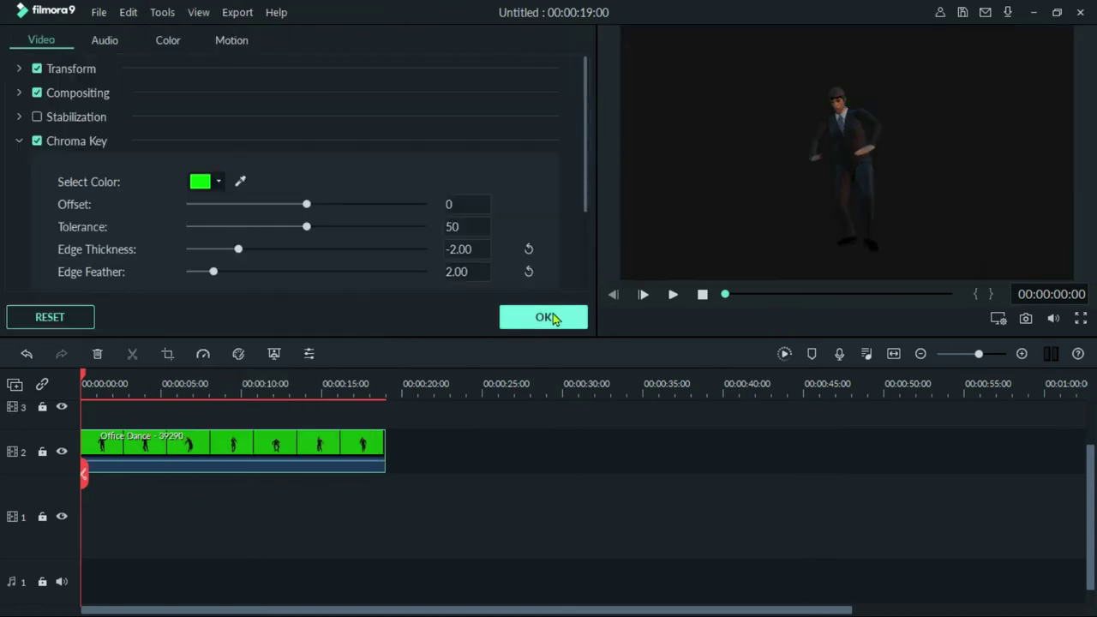
left_click(553, 319)
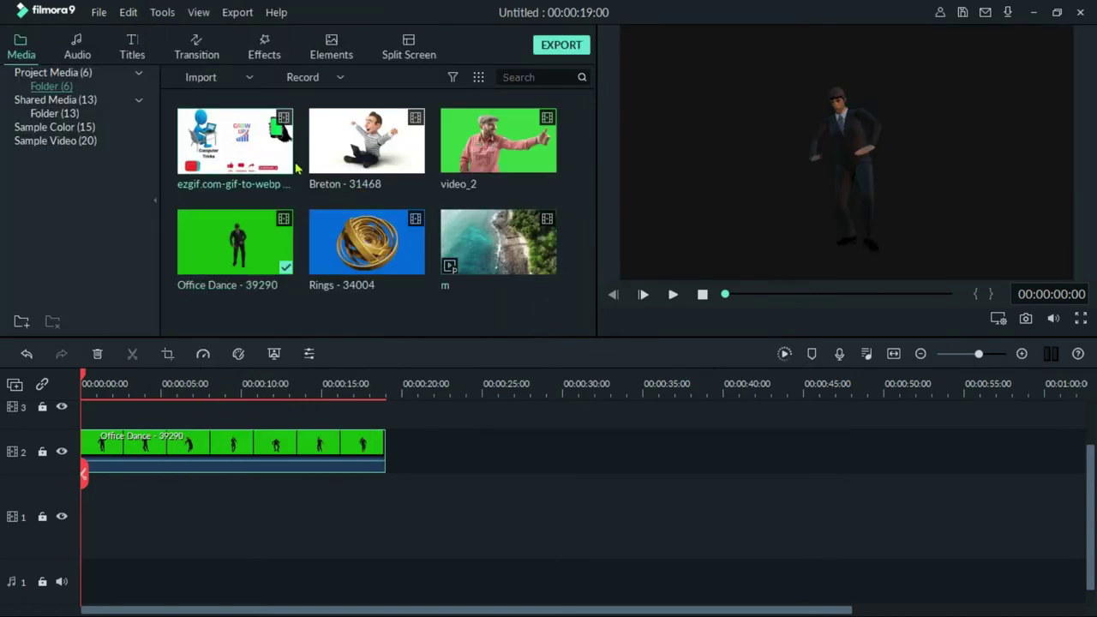
- Place the ezgif.com-gif-to-webp clip at the start of video track 1 and set the Office Dance clip's chroma key tolerance to 100
left_click_drag(271, 387, 82, 536)
left_click(110, 385)
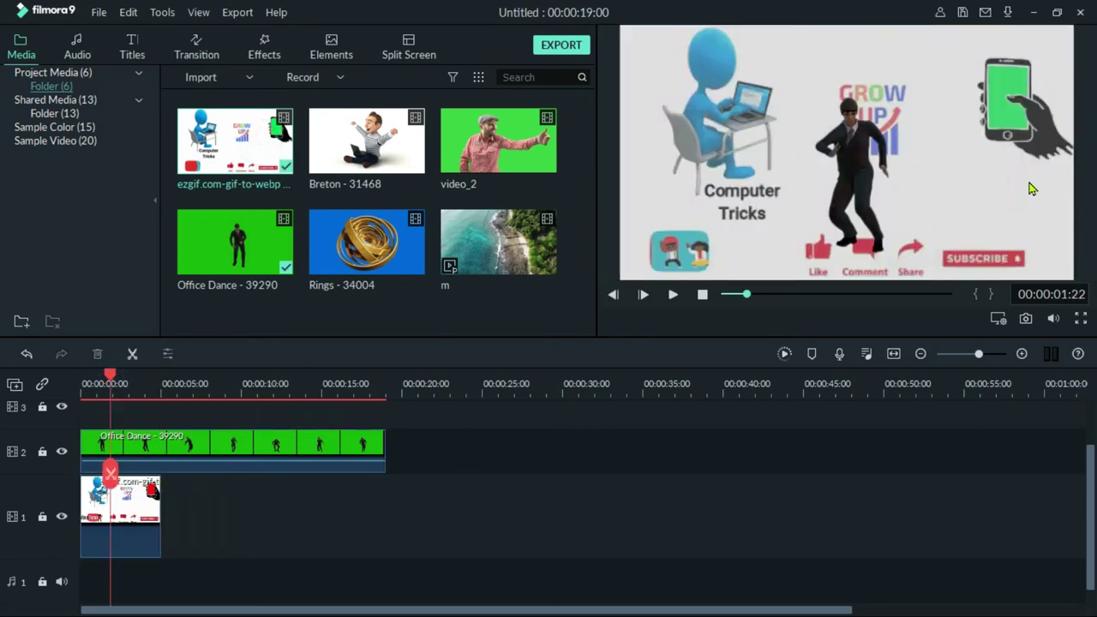
right_click(195, 451)
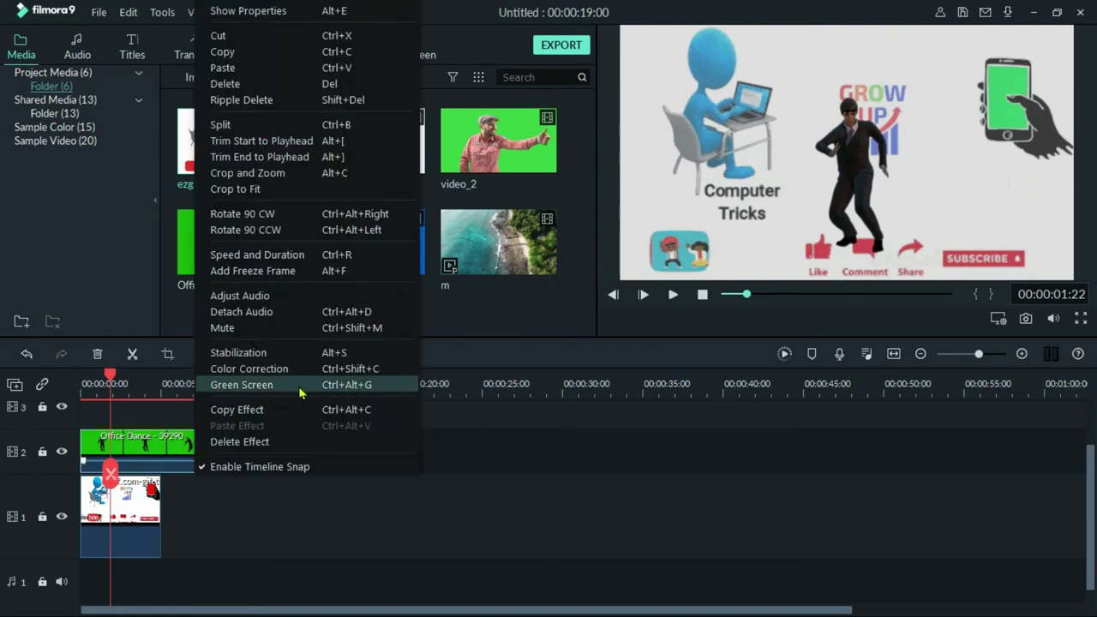
left_click(299, 387)
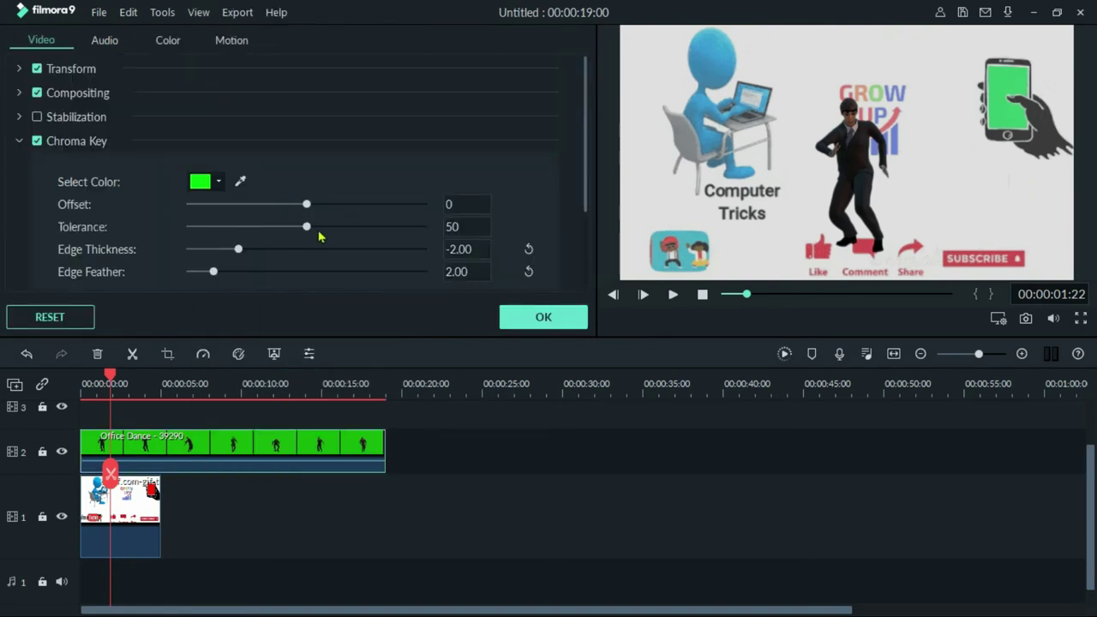
left_click_drag(385, 231, 423, 232)
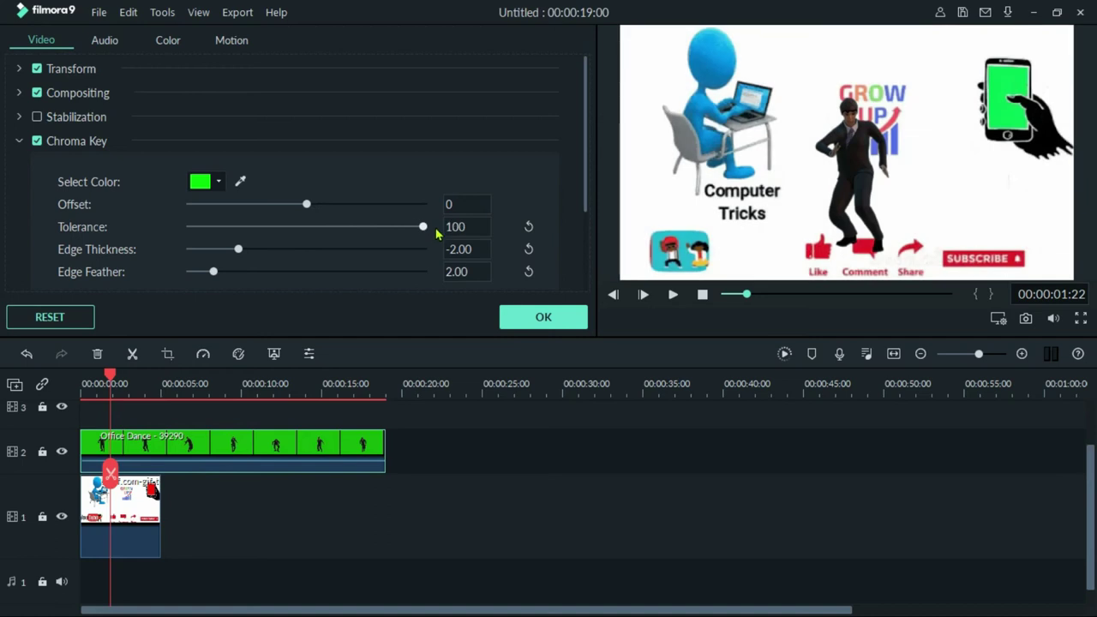
left_click(561, 326)
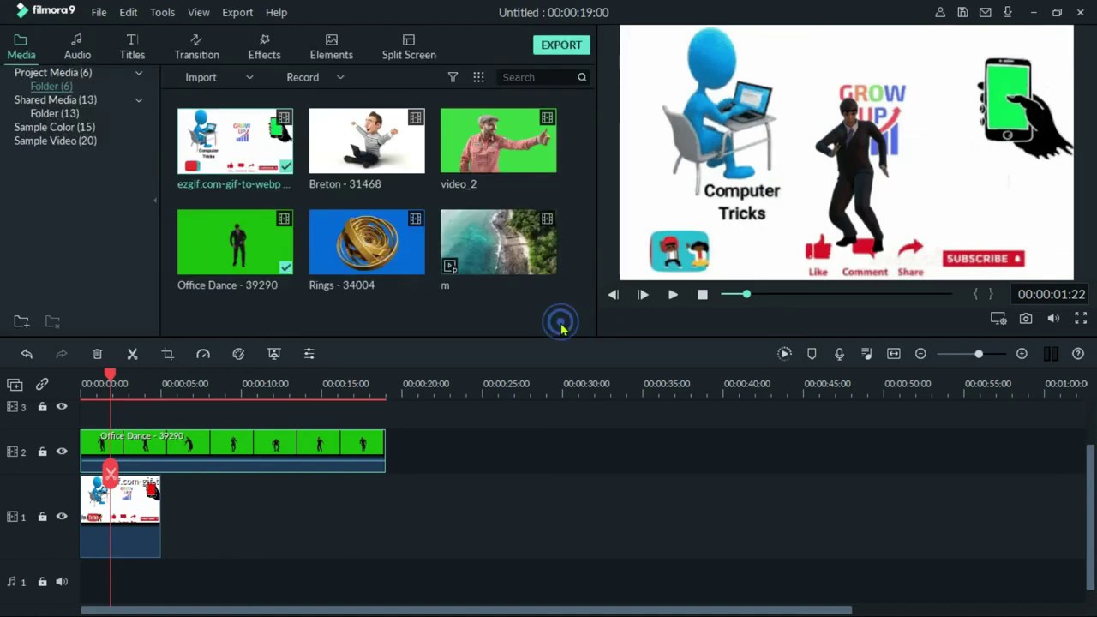
- Extend the ezgif background with three pasted copies, trimmed to the Office Dance clip's end, and play the result
key("Down")
left_click(128, 510)
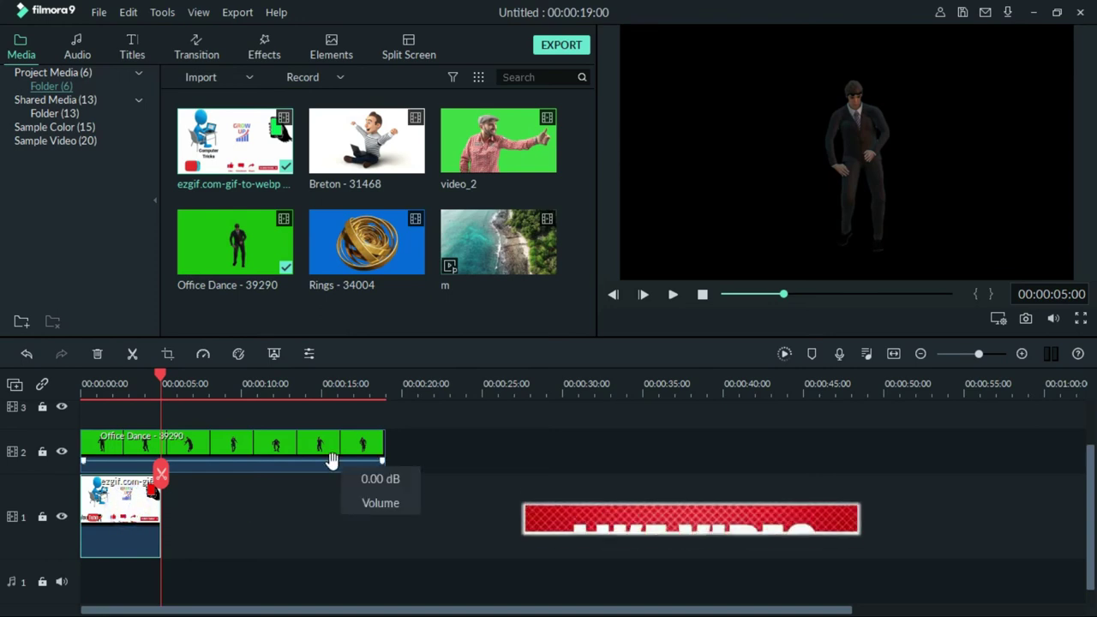
key("ctrl+v")
key("ctrl+v")
key("ctrl+v")
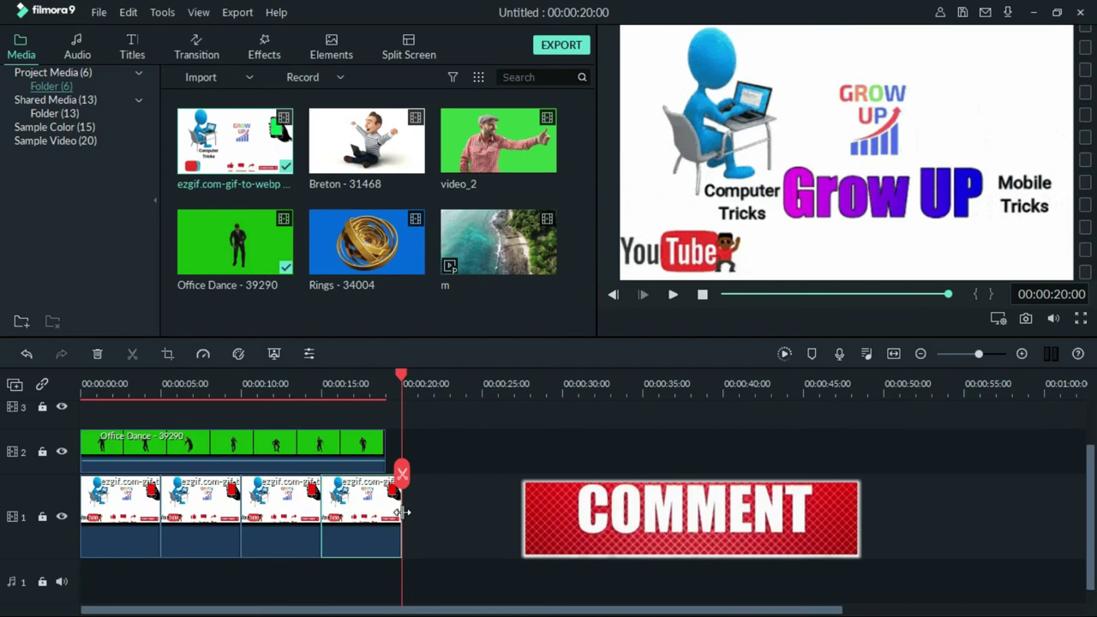
left_click_drag(401, 512, 385, 512)
left_click(92, 385)
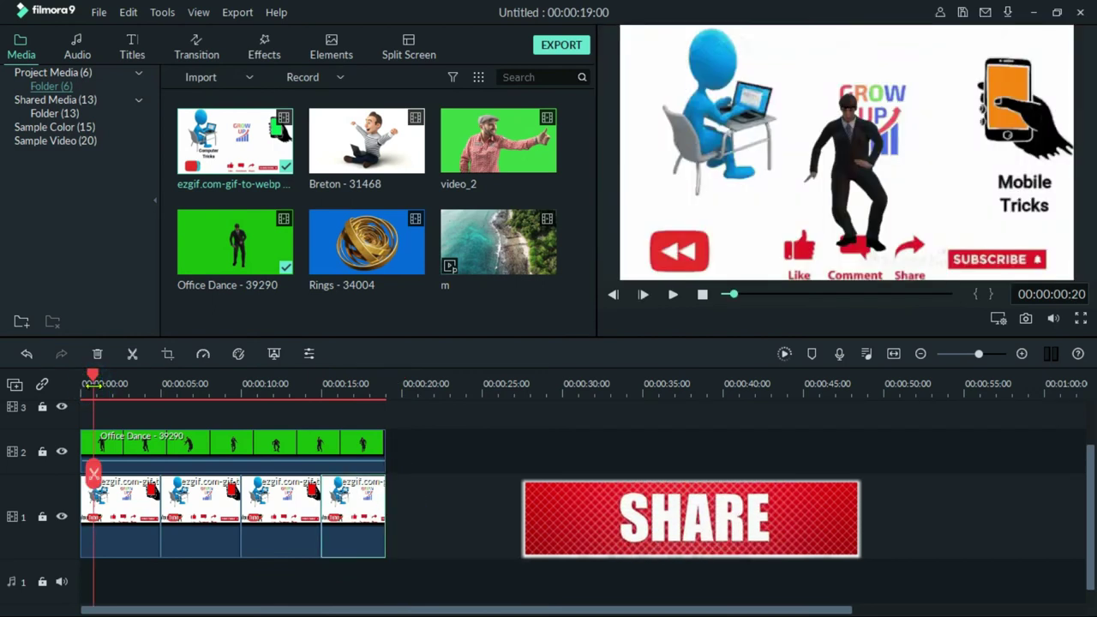
key("space")
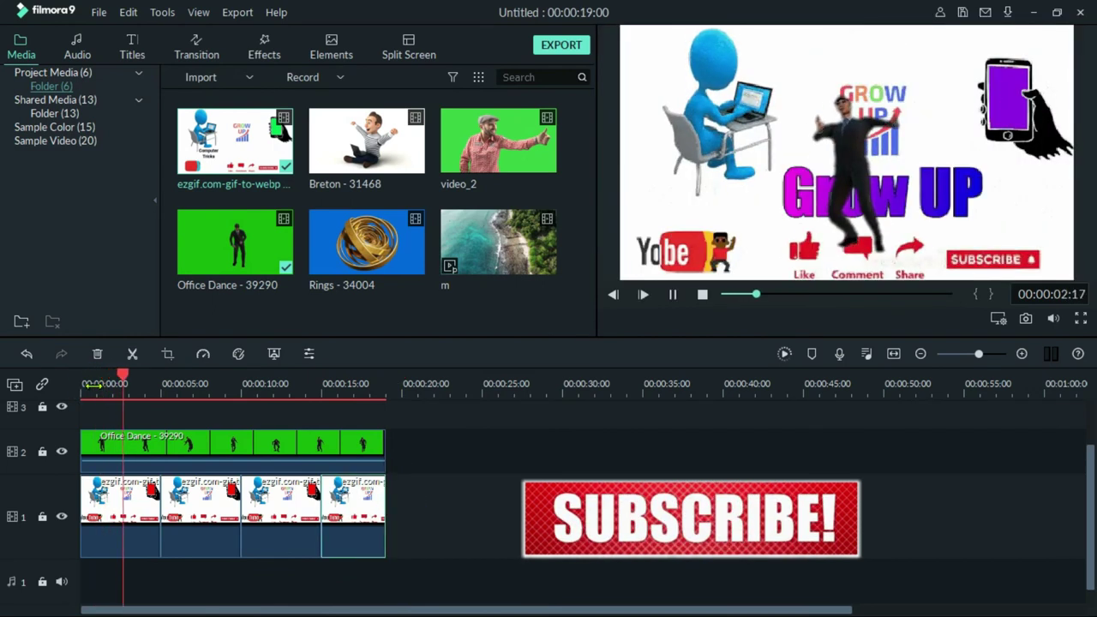
- Shrink the keyed Office Dance clip to about two thirds, move the dancer over the Computer Tricks text, and play from the start
left_click(111, 385)
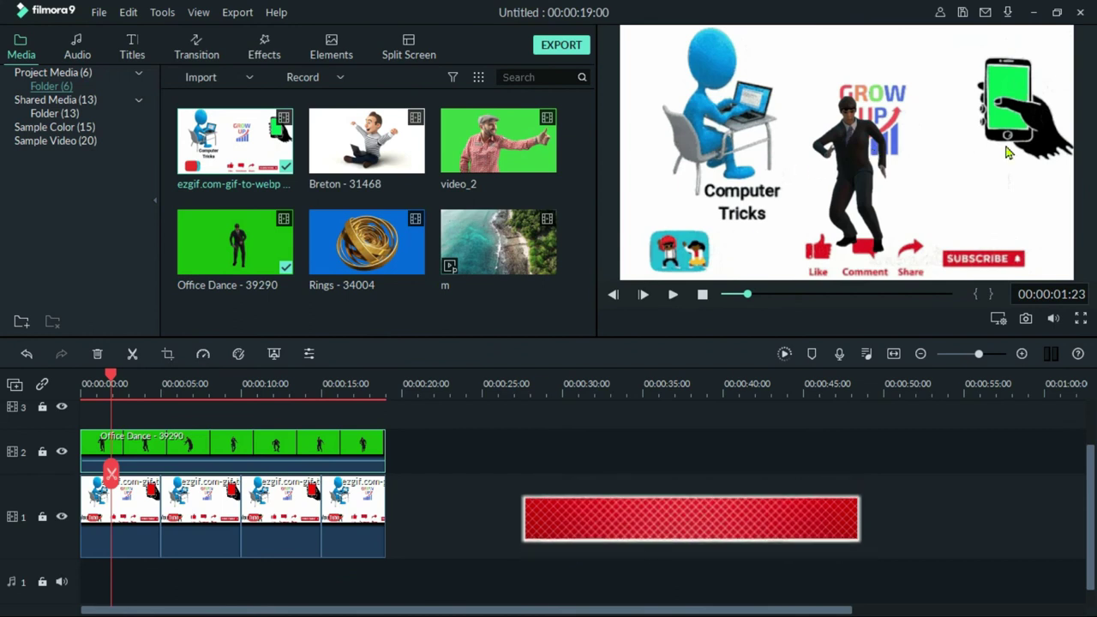
left_click(860, 156)
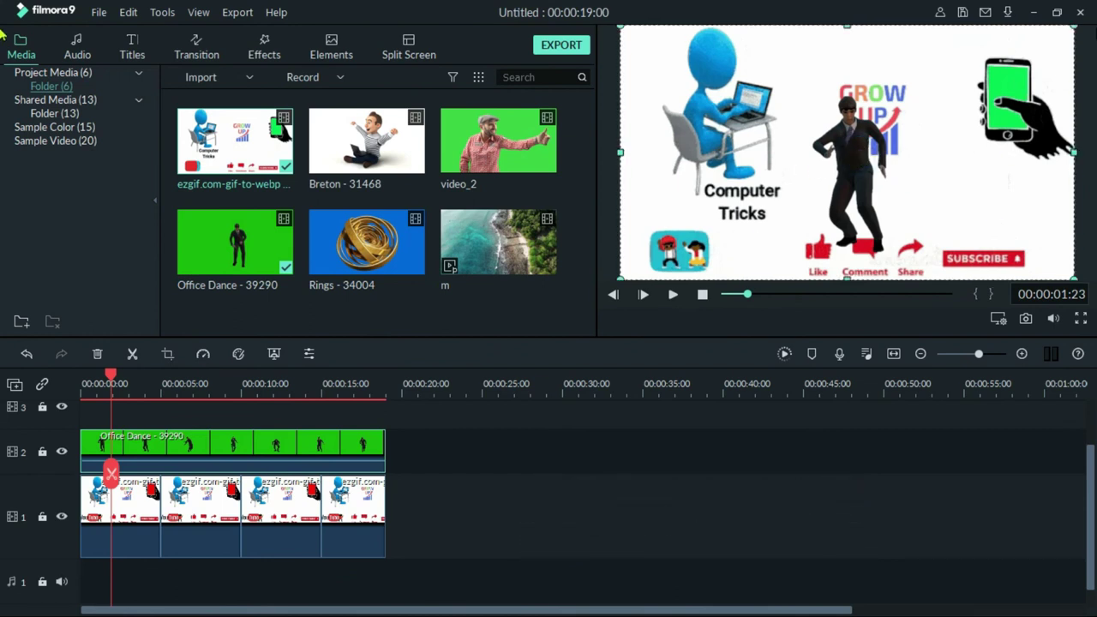
left_click_drag(1052, 41, 924, 109)
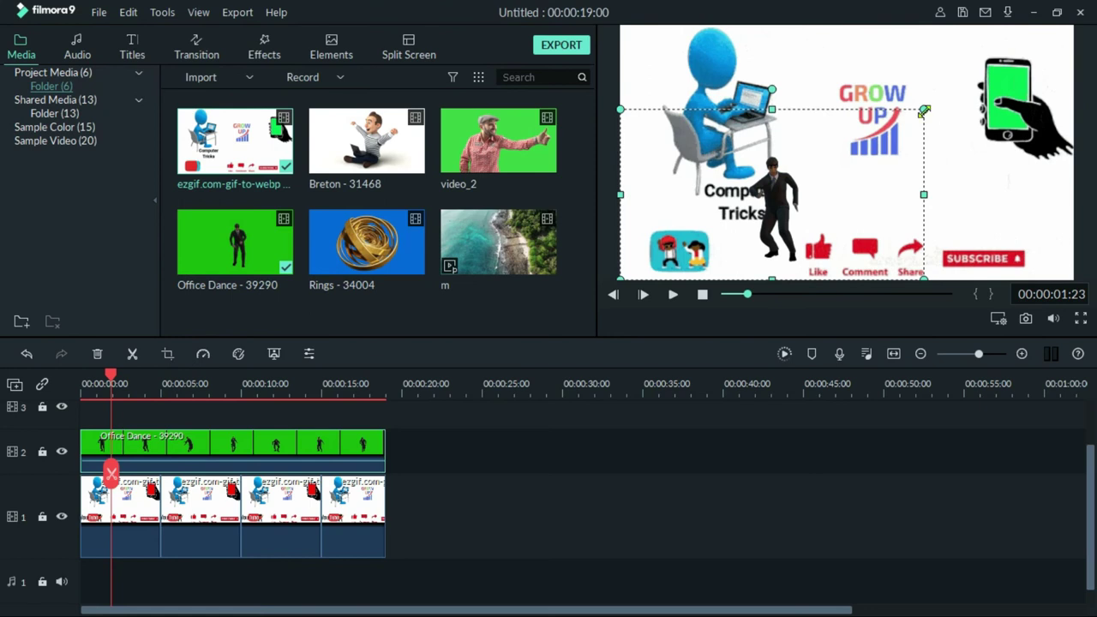
left_click_drag(769, 206, 749, 210)
left_click_drag(110, 375, 83, 377)
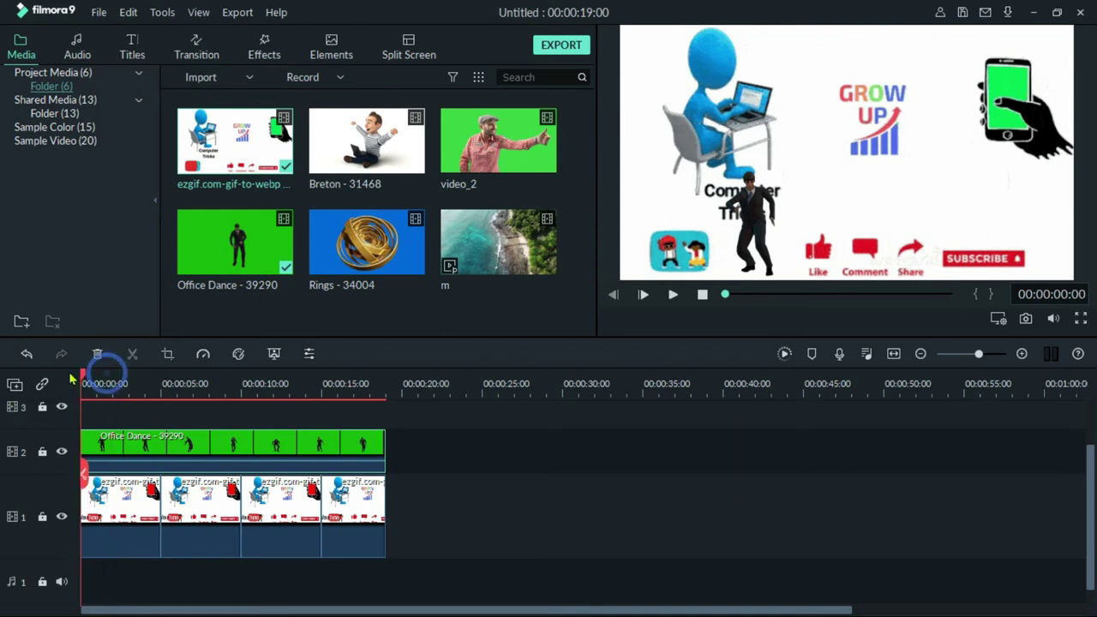
key("space")
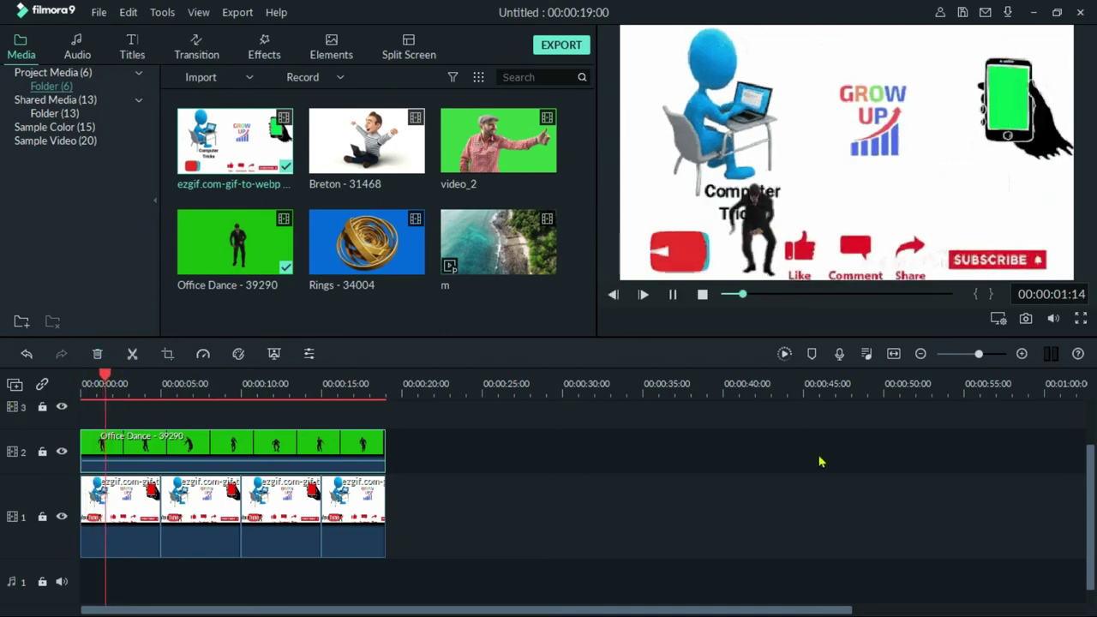